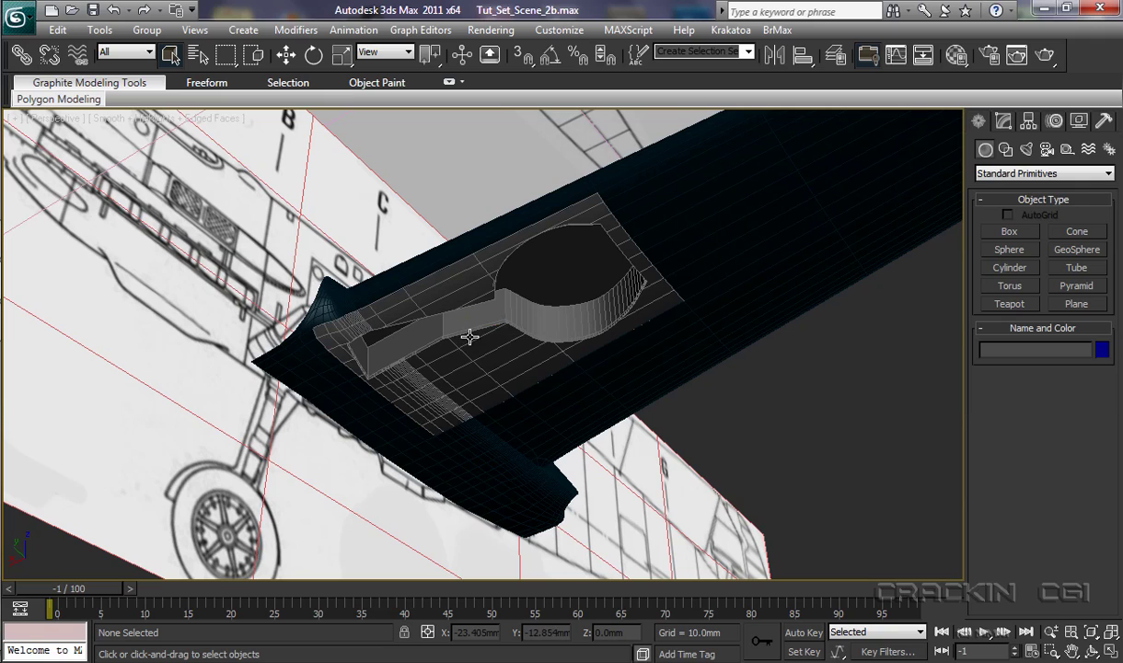
Hide the Wing_L object in the Front_Wing layer.
scroll(492, 362, "up", 6)
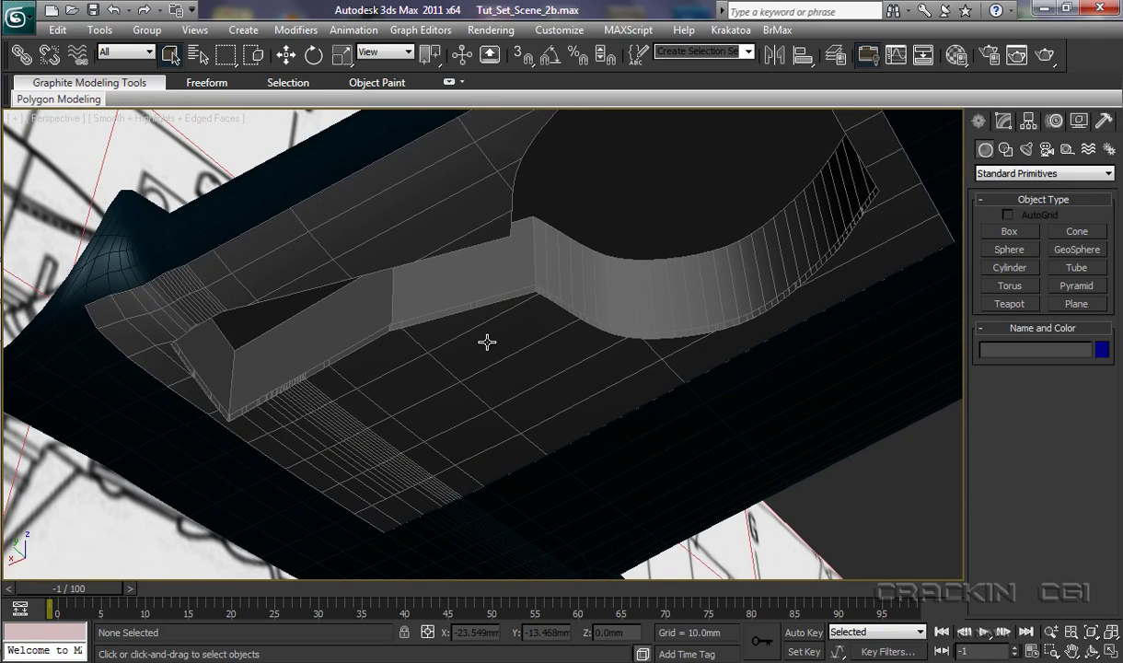
middle_click_drag(487, 339, 518, 405)
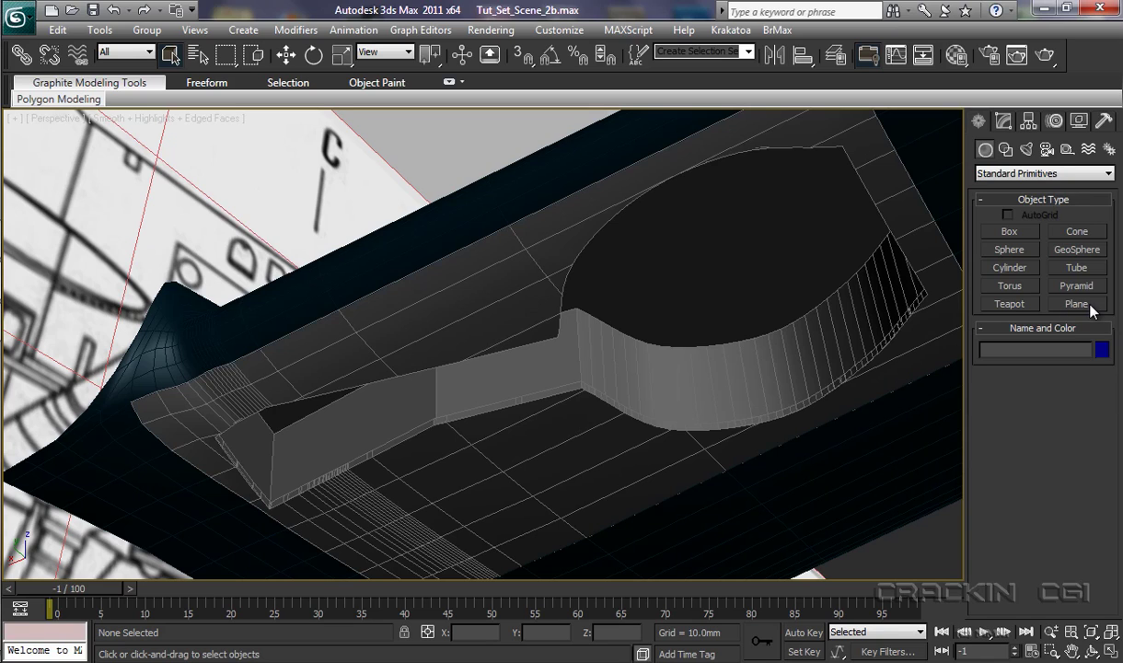
left_click(837, 59)
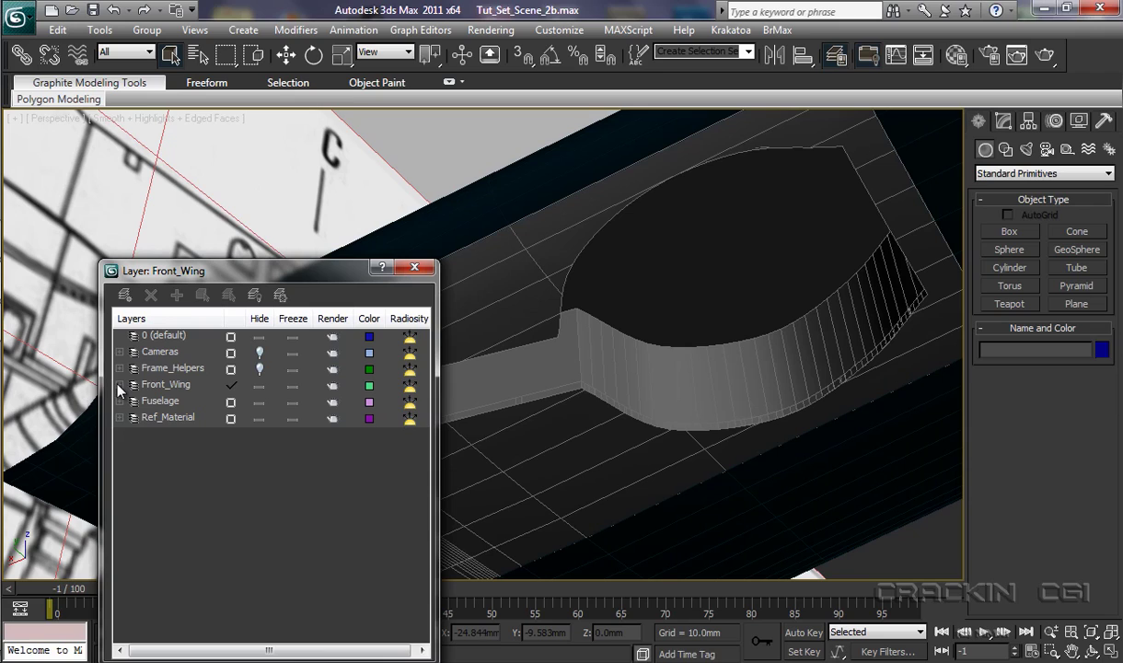
left_click(119, 384)
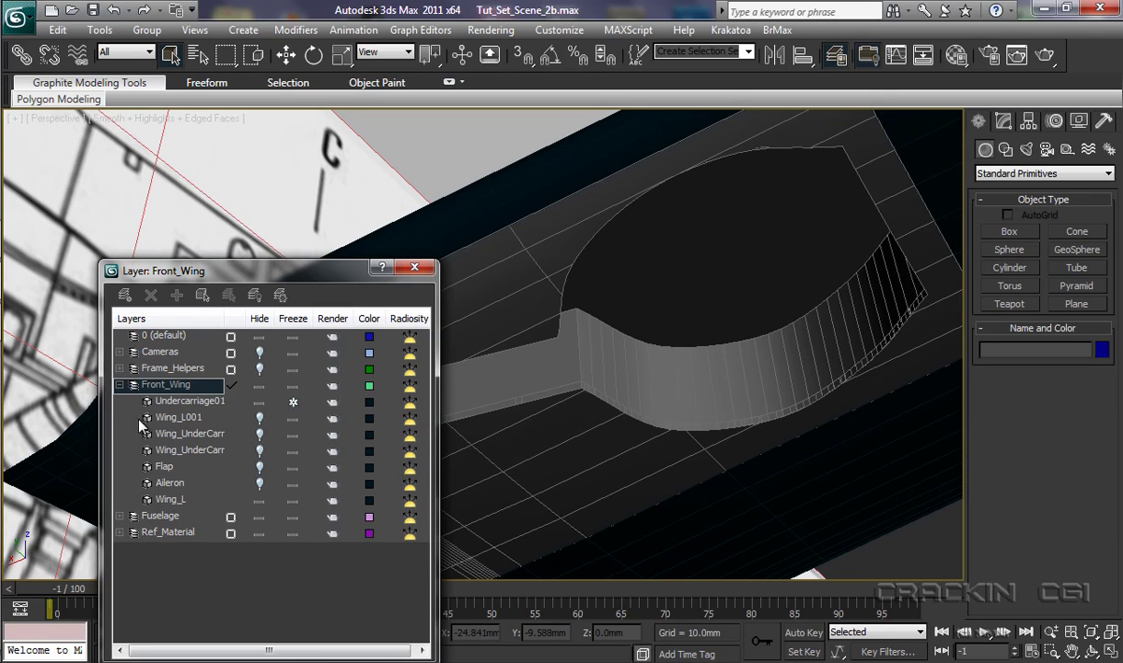
left_click(259, 502)
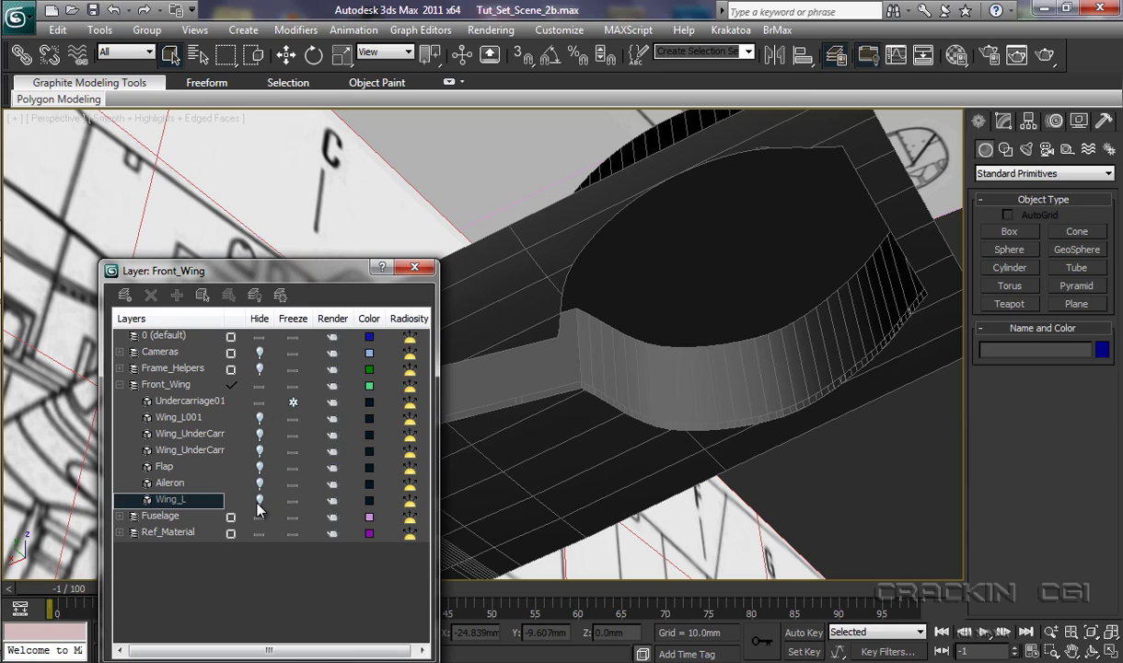
Make Undercarriage01 see-through and freeze it so the blueprint behind it can be traced.
left_click_drag(304, 270, 998, 150)
left_click(883, 266)
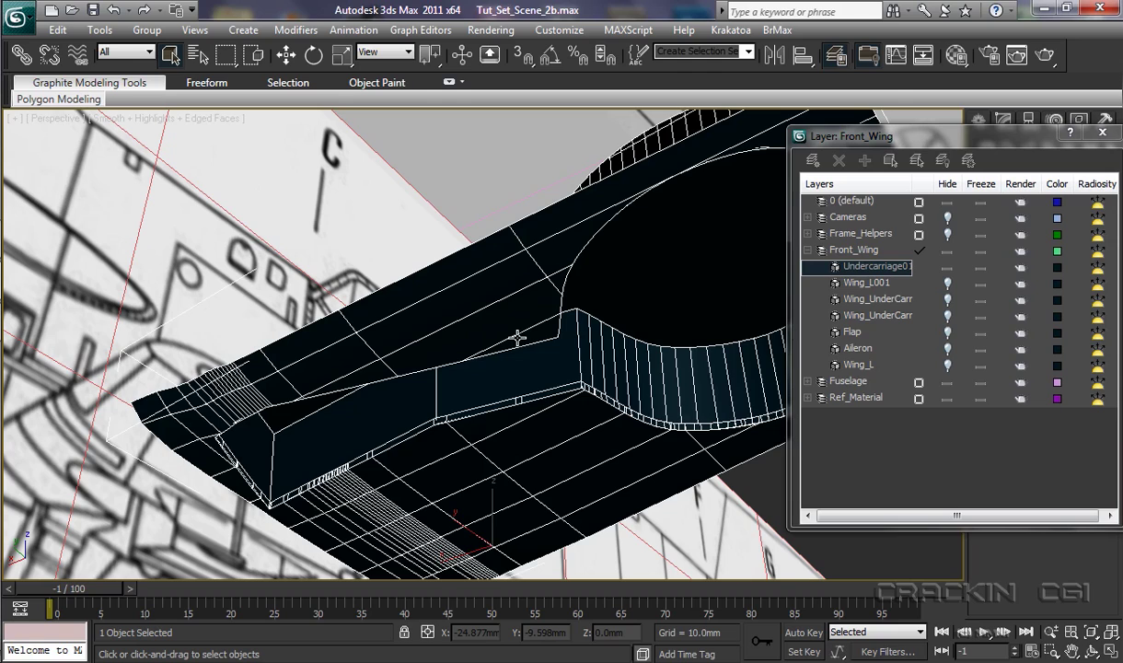
key("alt+x")
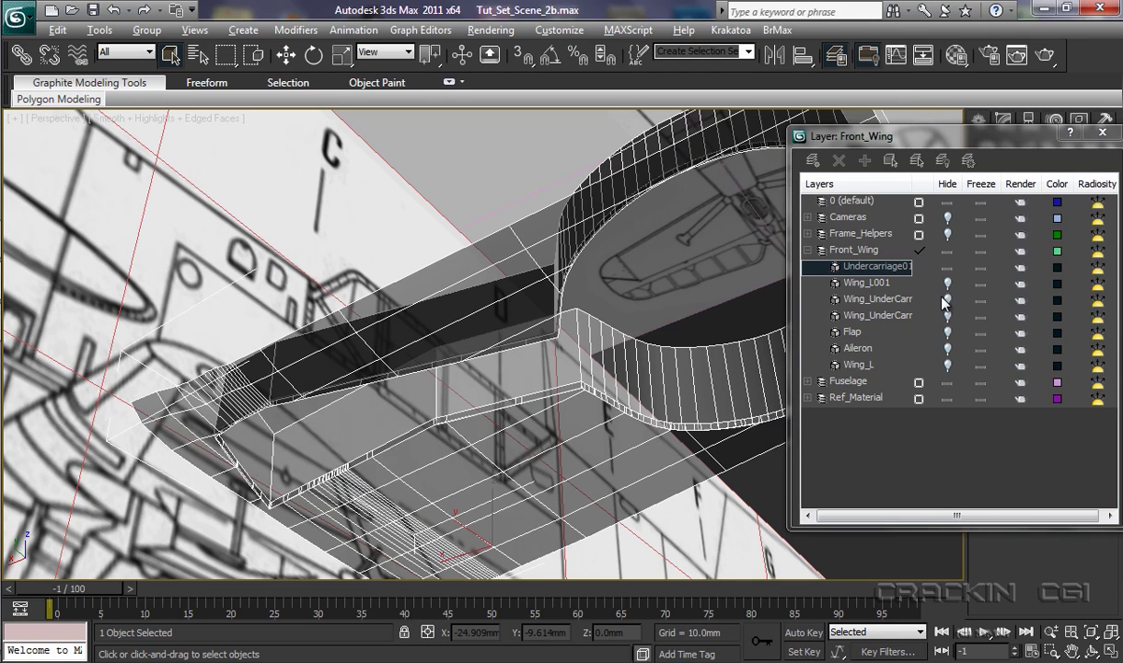
left_click(981, 268)
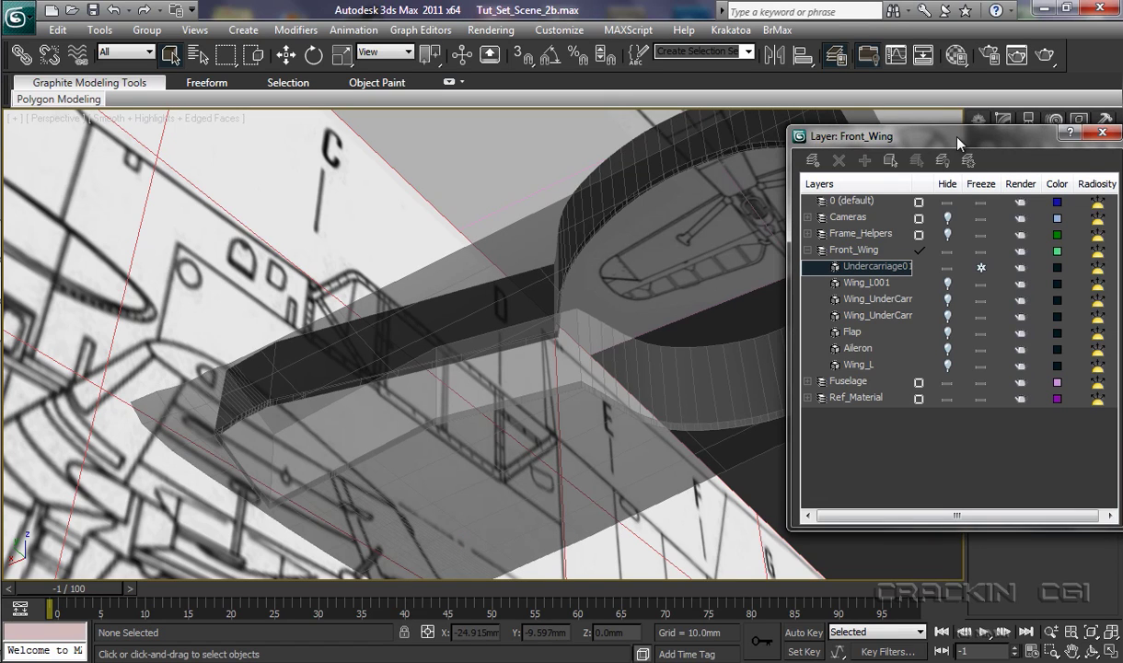
left_click_drag(906, 138, 726, 160)
left_click(924, 157)
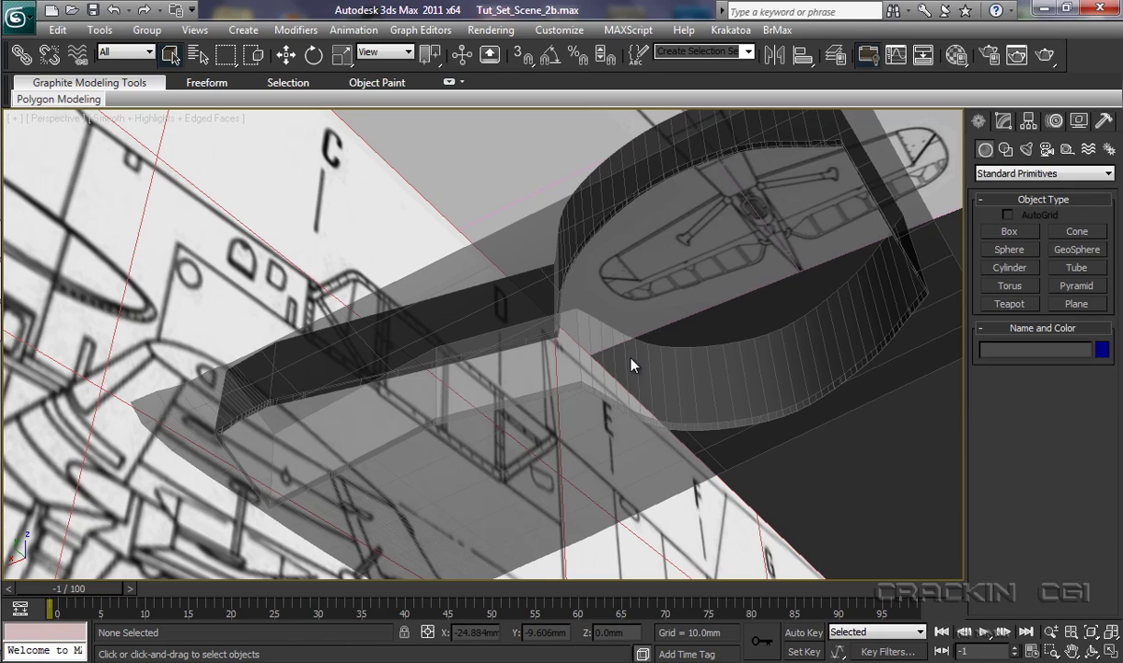
In the Bottom view, draw a plane about 2.55 mm long and 1.37 mm wide over the inboard end of the undercarriage leg bay.
key("b")
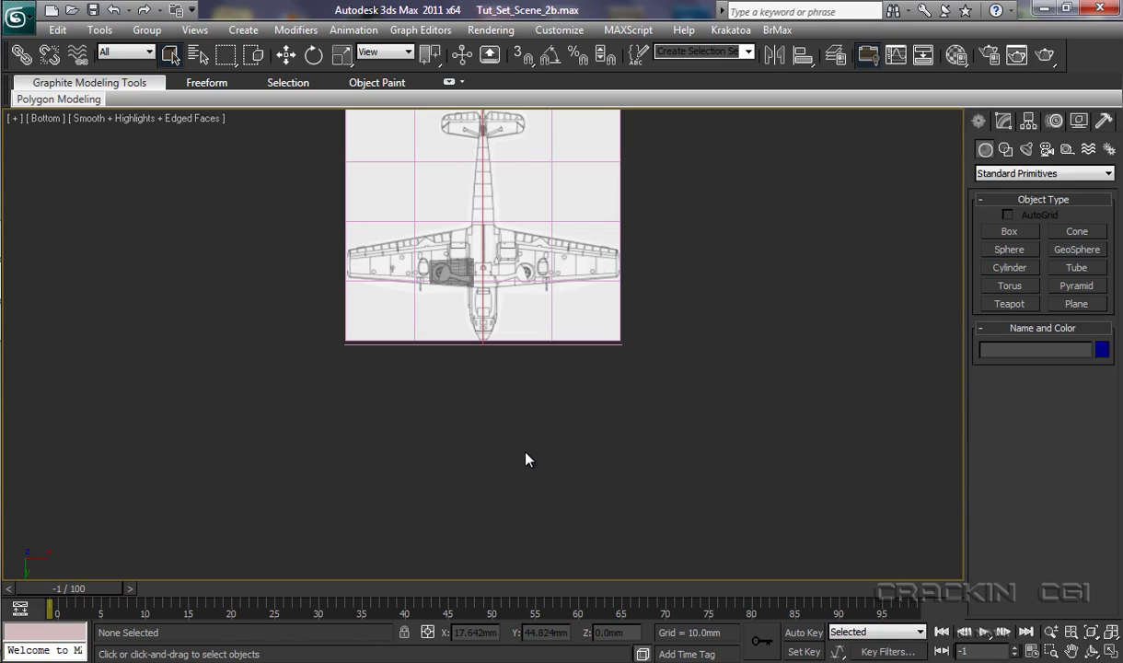
scroll(525, 458, "up", 3)
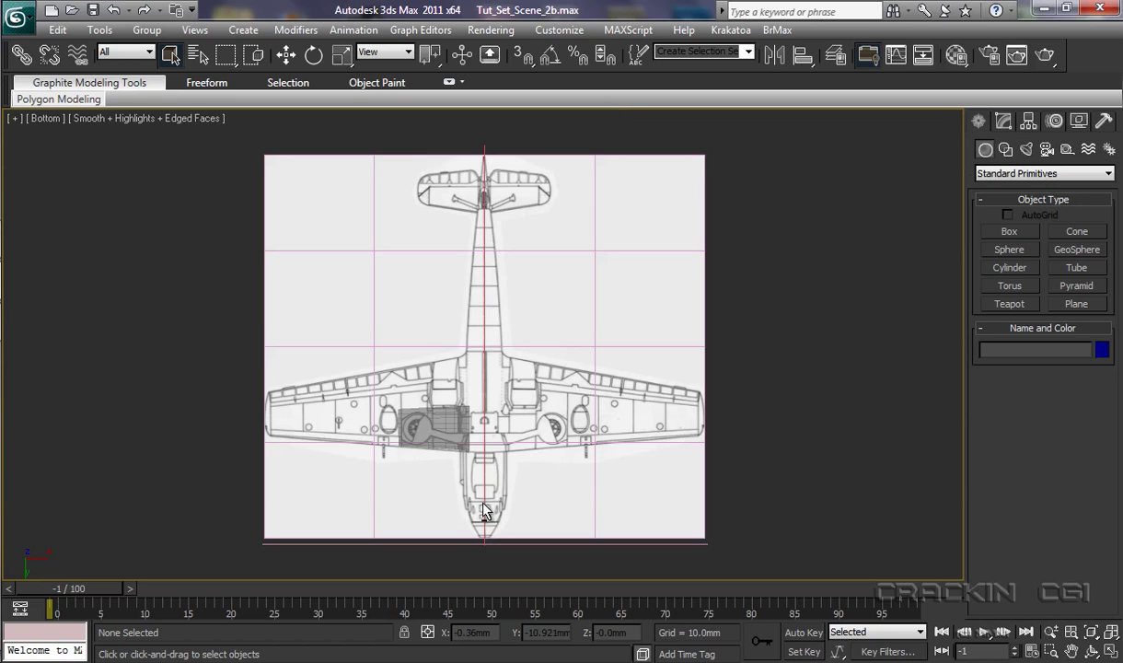
scroll(468, 482, "up", 2)
scroll(468, 482, "up", 4)
middle_click_drag(504, 541, 568, 180)
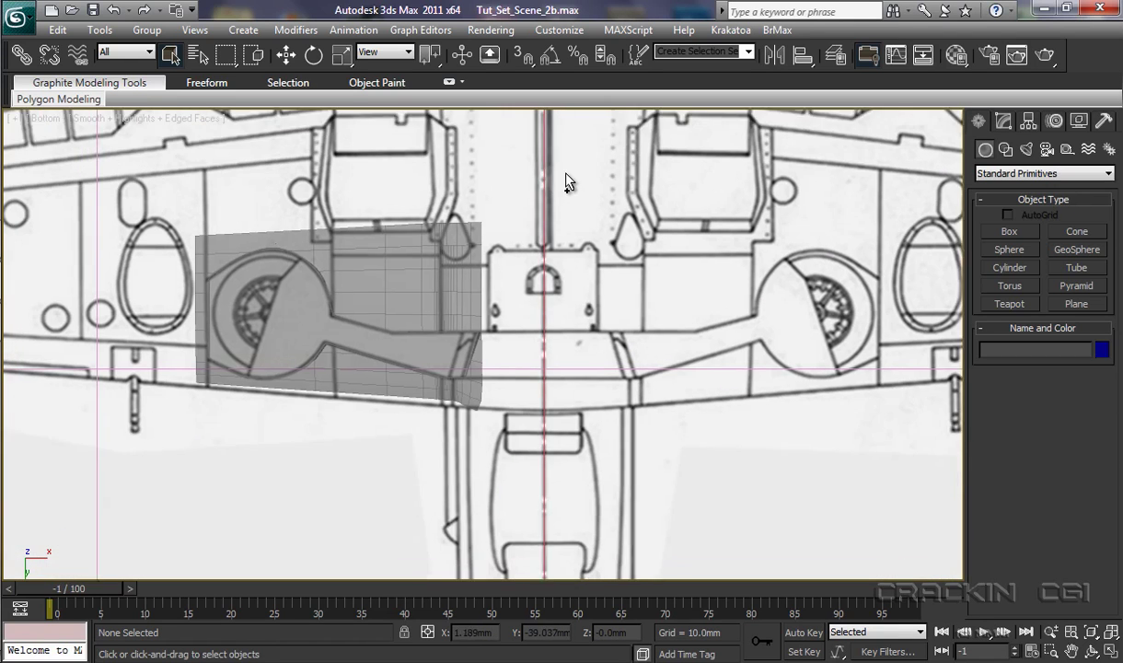
scroll(536, 380, "up", 3)
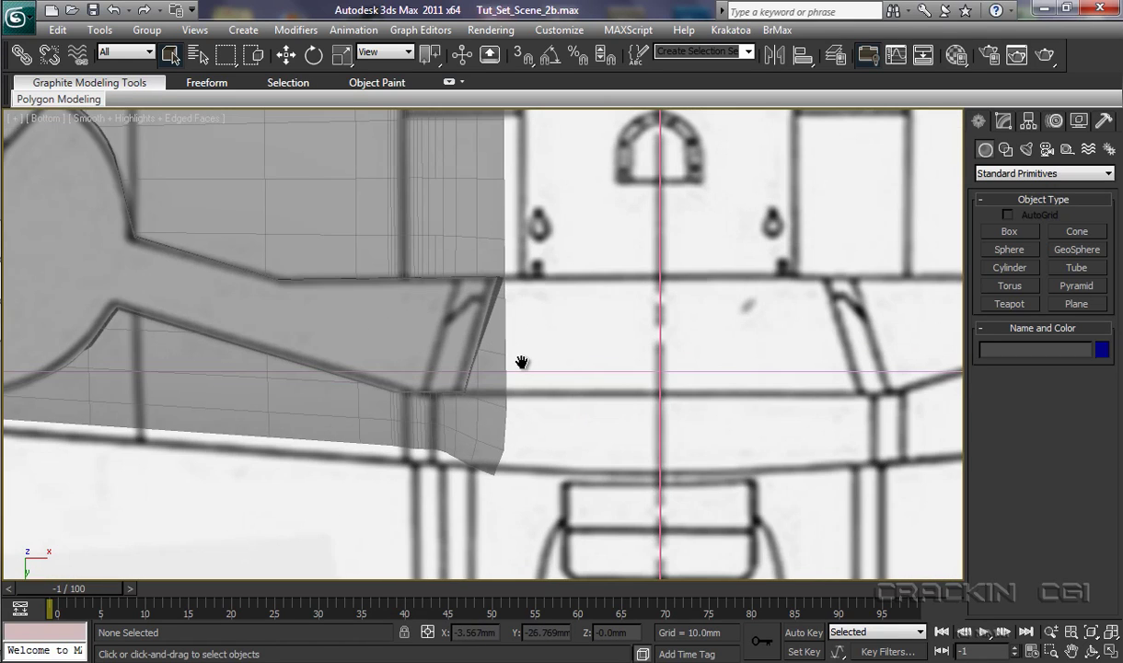
middle_click_drag(519, 361, 815, 401)
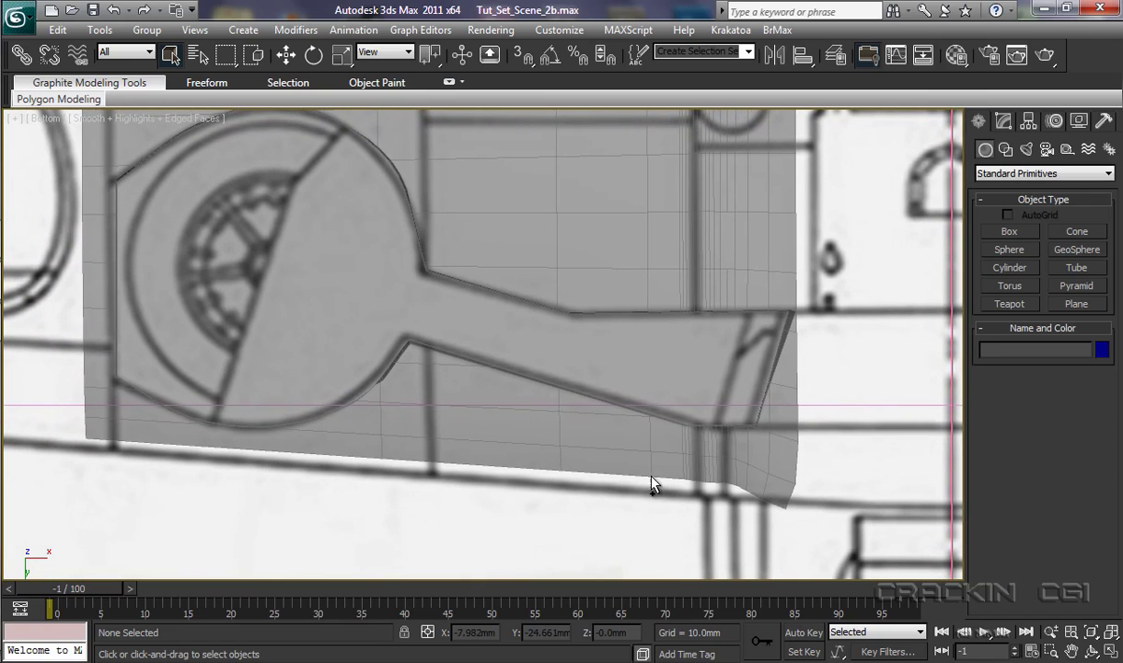
scroll(592, 456, "up", 1)
mouse_move(591, 453)
middle_mouse_down()
mouse_move(576, 443)
mouse_move(600, 474)
middle_mouse_up()
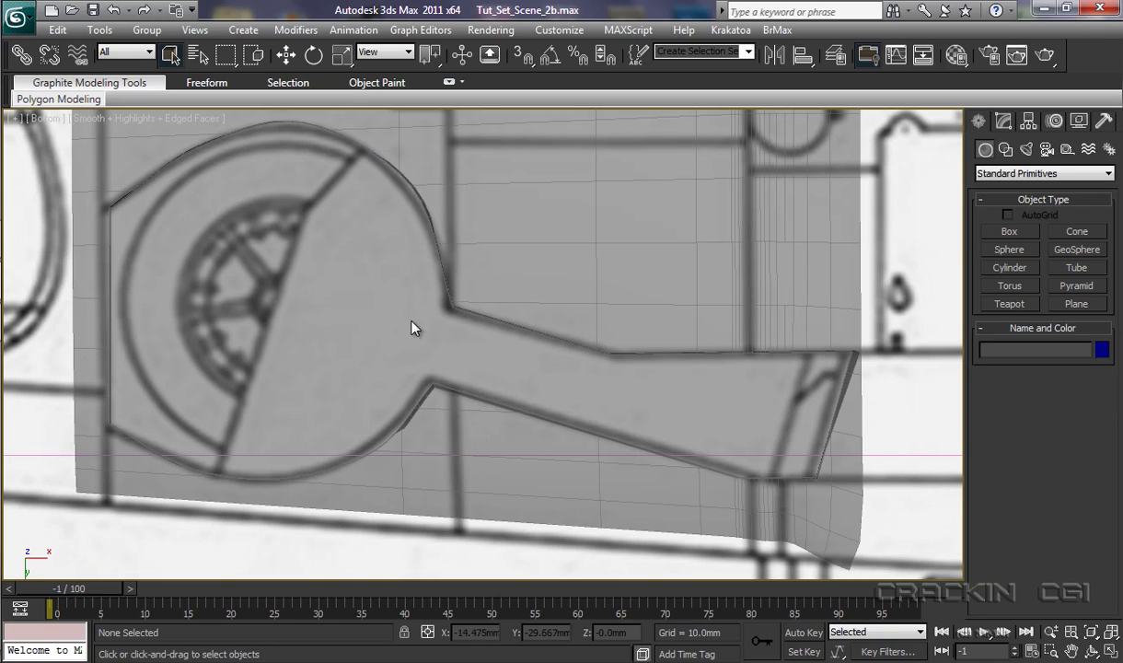
left_click(1078, 305)
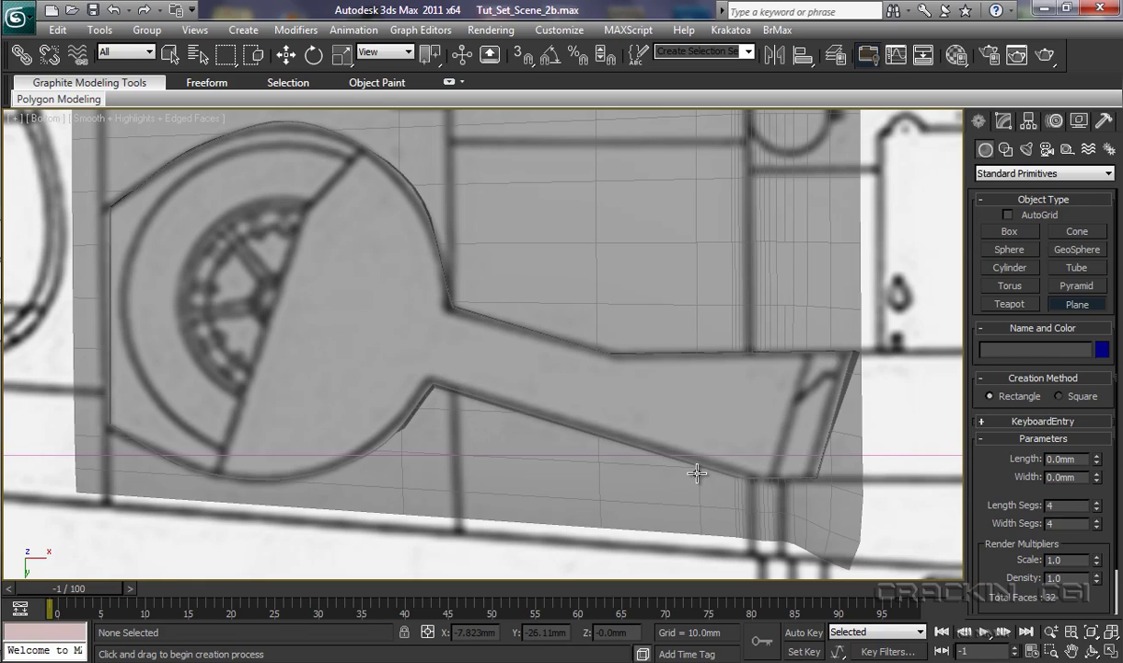
left_click_drag(697, 459, 755, 351)
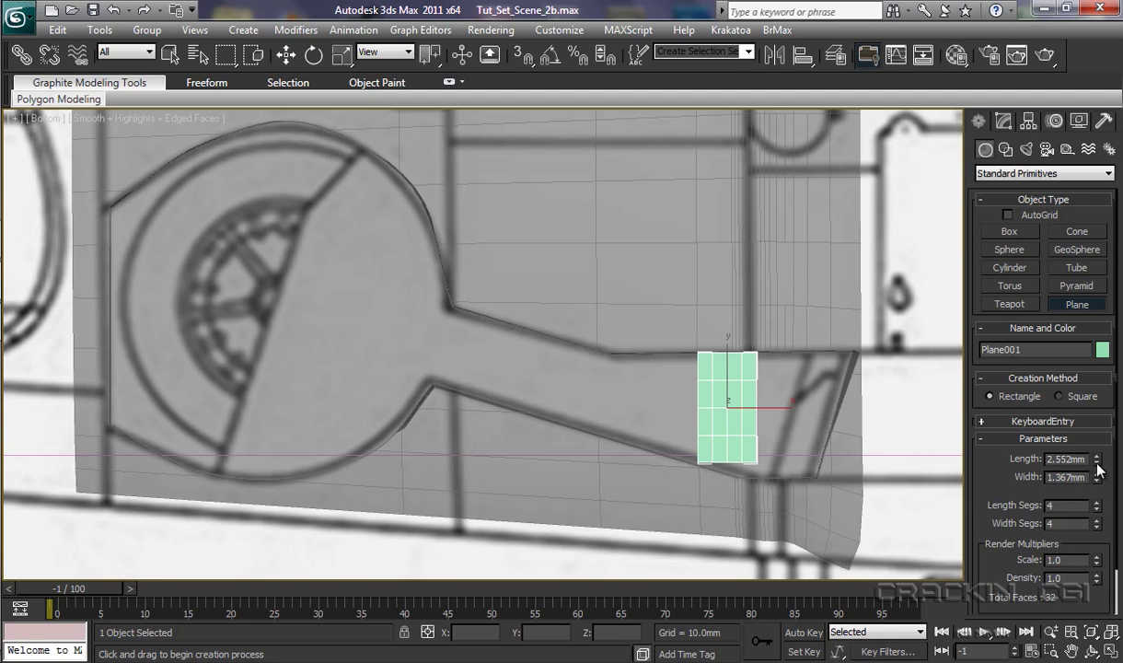
Set the plane's length to 2.858 mm and width to 1.435 mm, with 1 length segment and 1 width segment.
left_click_drag(1097, 465, 1101, 590)
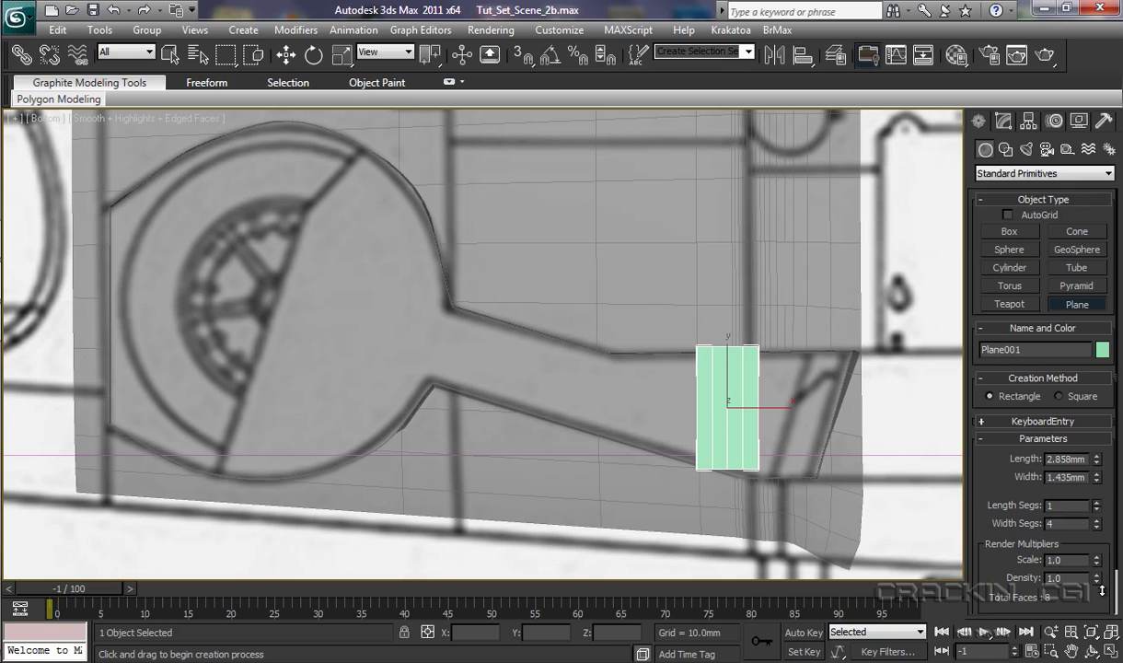
left_click(1097, 519)
left_click_drag(1097, 521, 1095, 624)
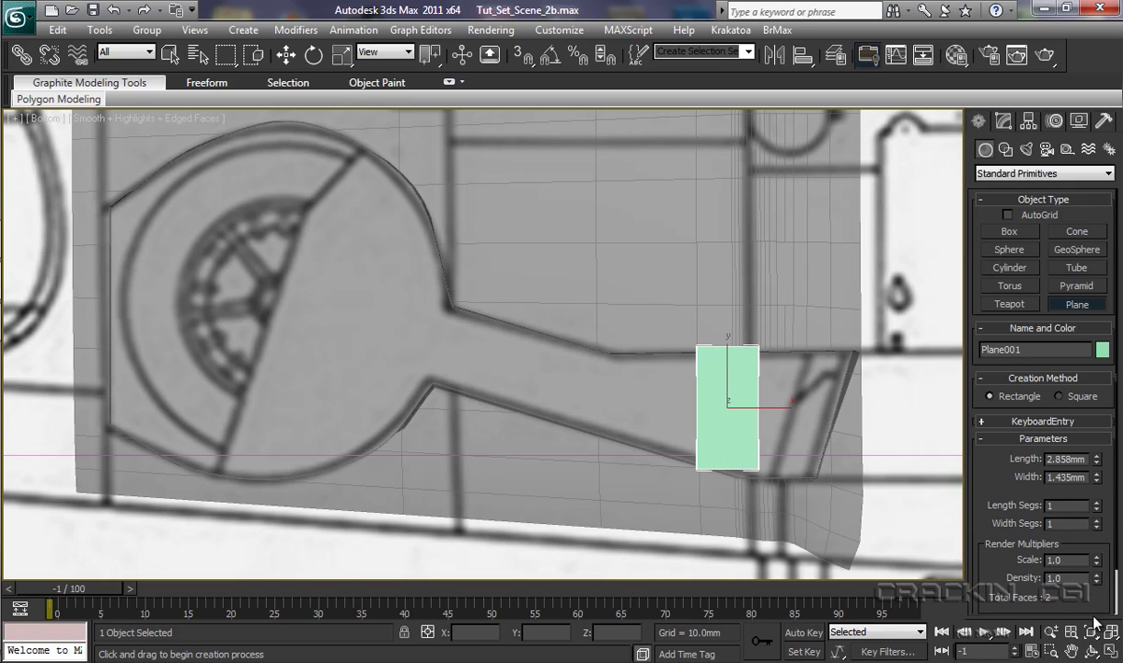
Change the plane's object color to the dark blue custom color.
left_click(1101, 348)
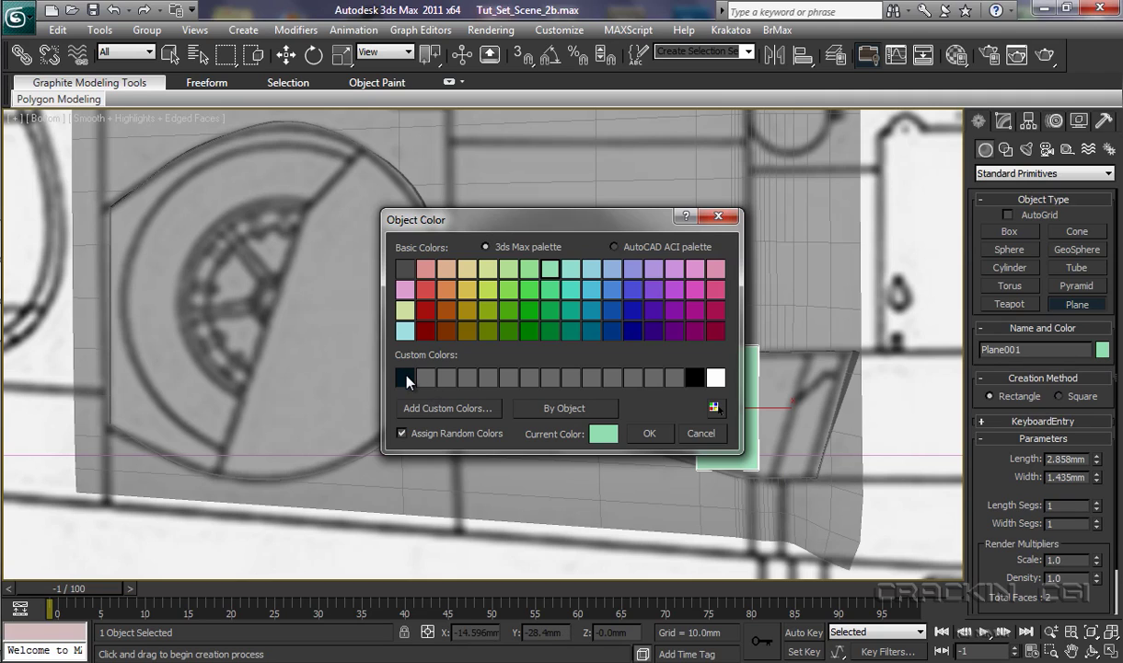
left_click(406, 378)
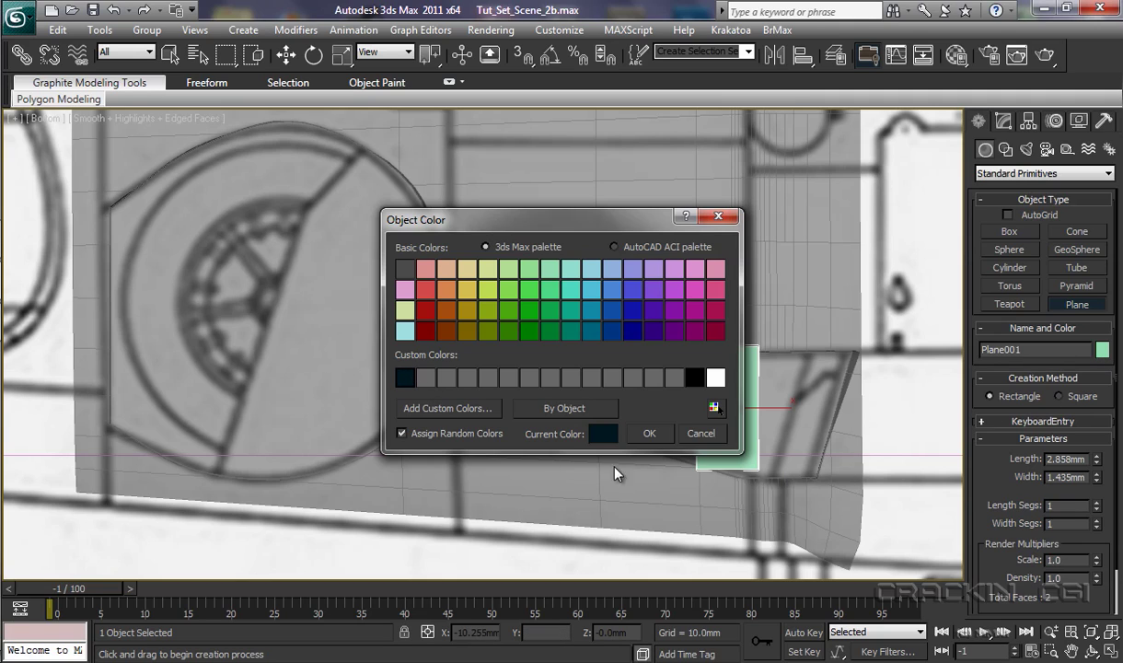
left_click(649, 433)
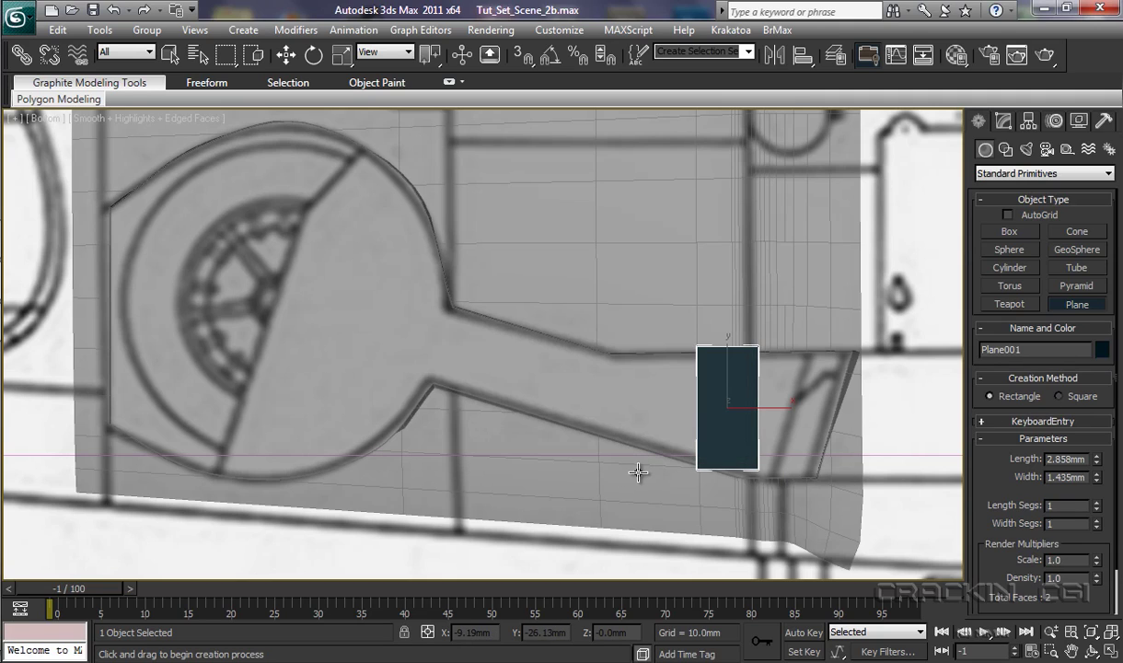
Convert the plane to an Editable Mesh.
right_click(740, 451)
right_click(744, 425)
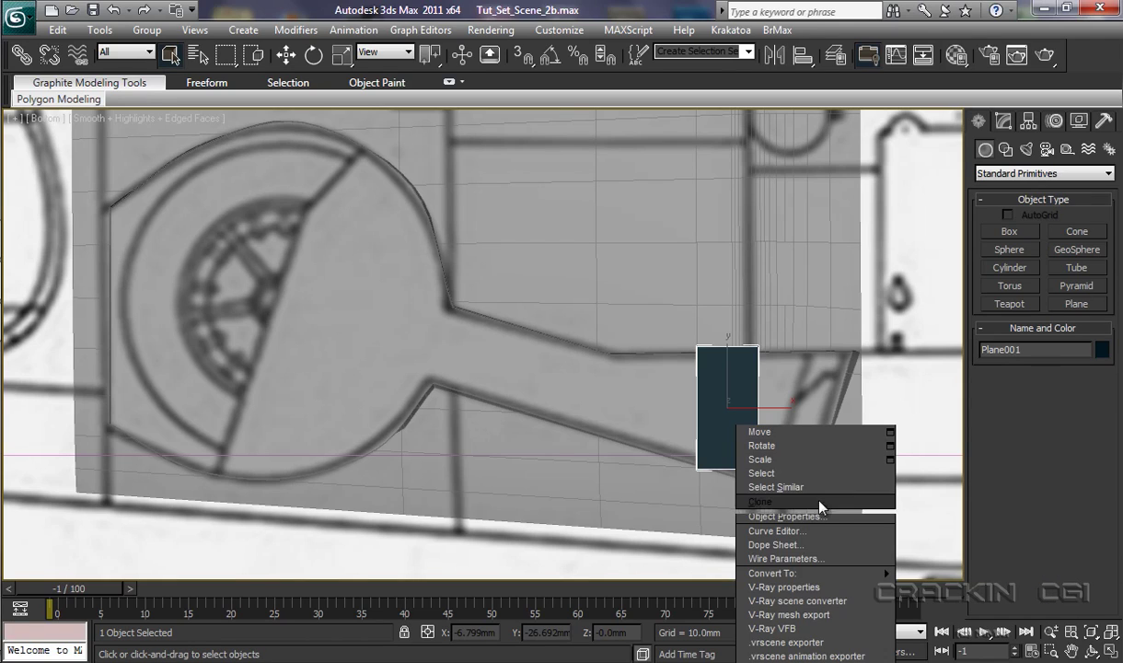
mouse_move(828, 572)
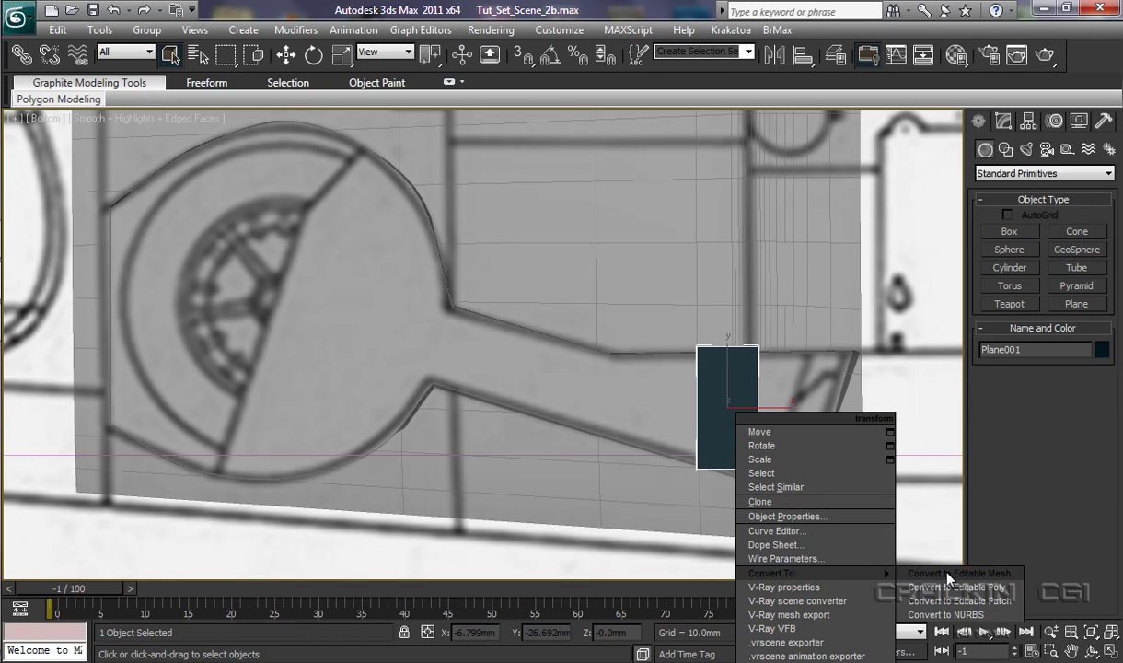
left_click(946, 573)
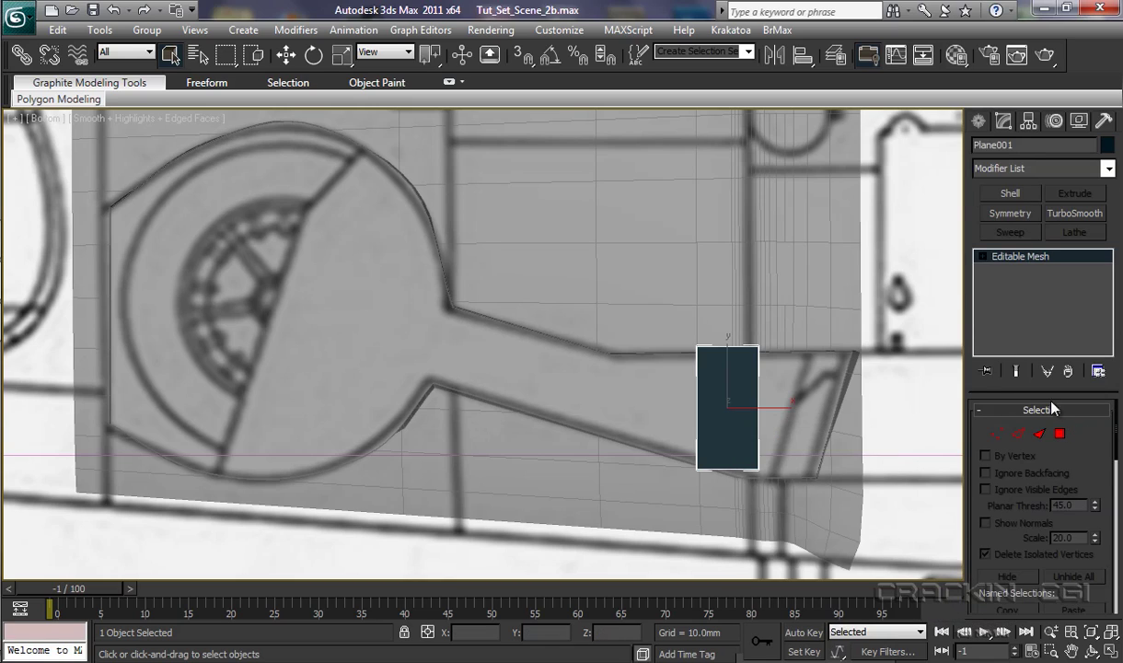
Move the plane's two upper vertices inboard and down onto the upper outline of the leg bay, slanting its sides to follow the blueprint.
left_click(982, 257)
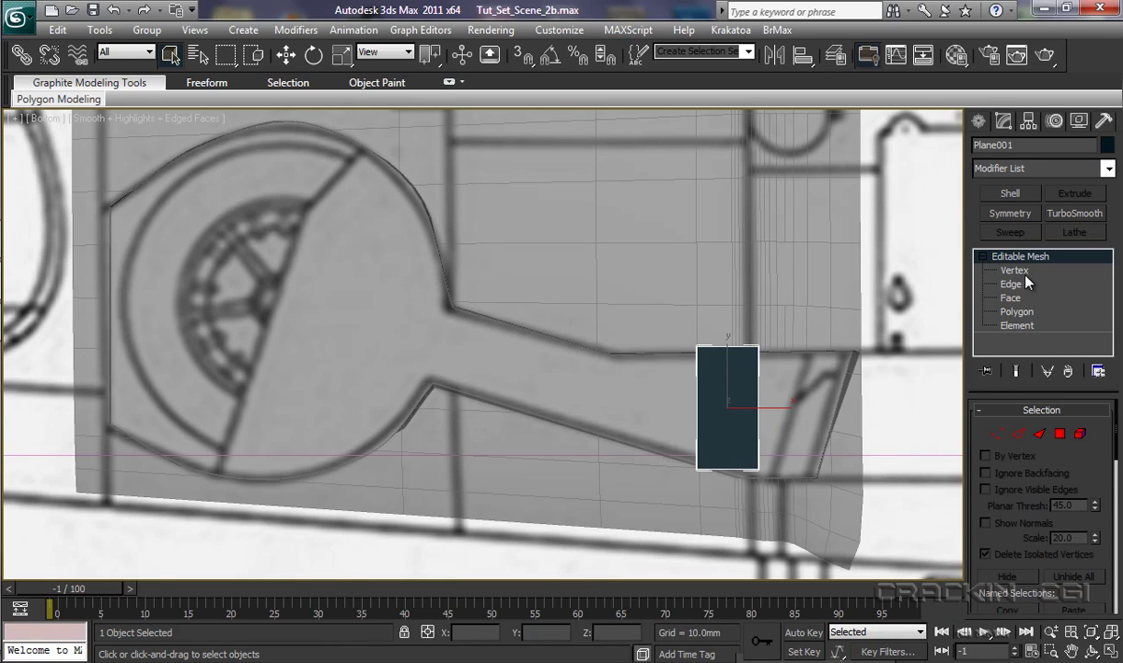
left_click(1017, 270)
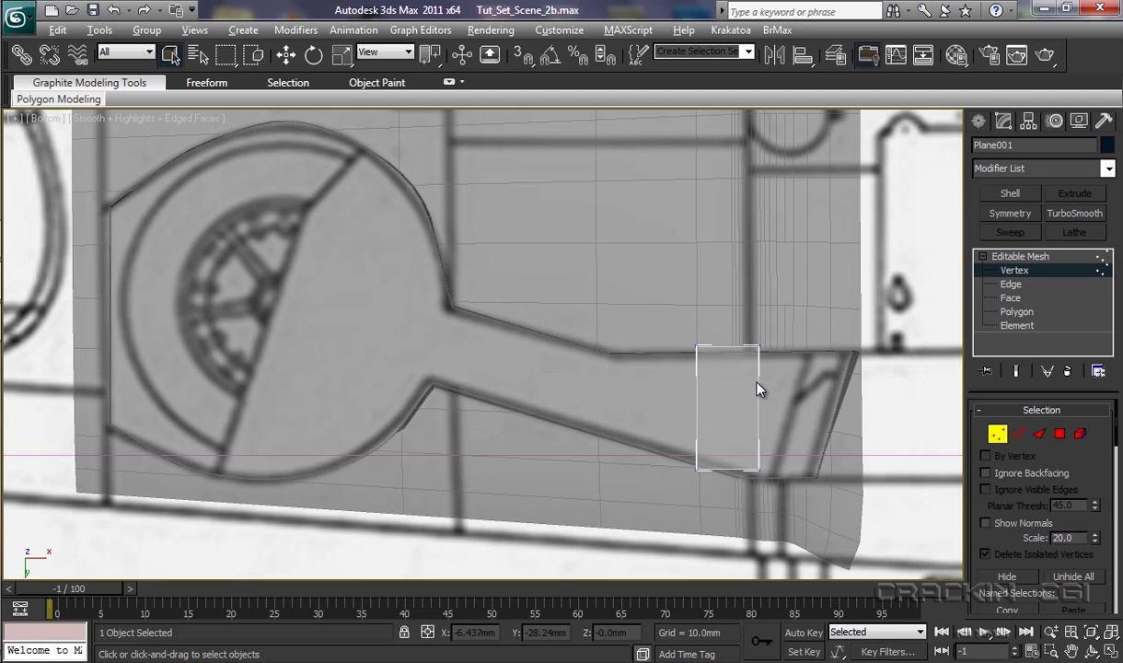
left_click_drag(750, 333, 805, 367)
key("w")
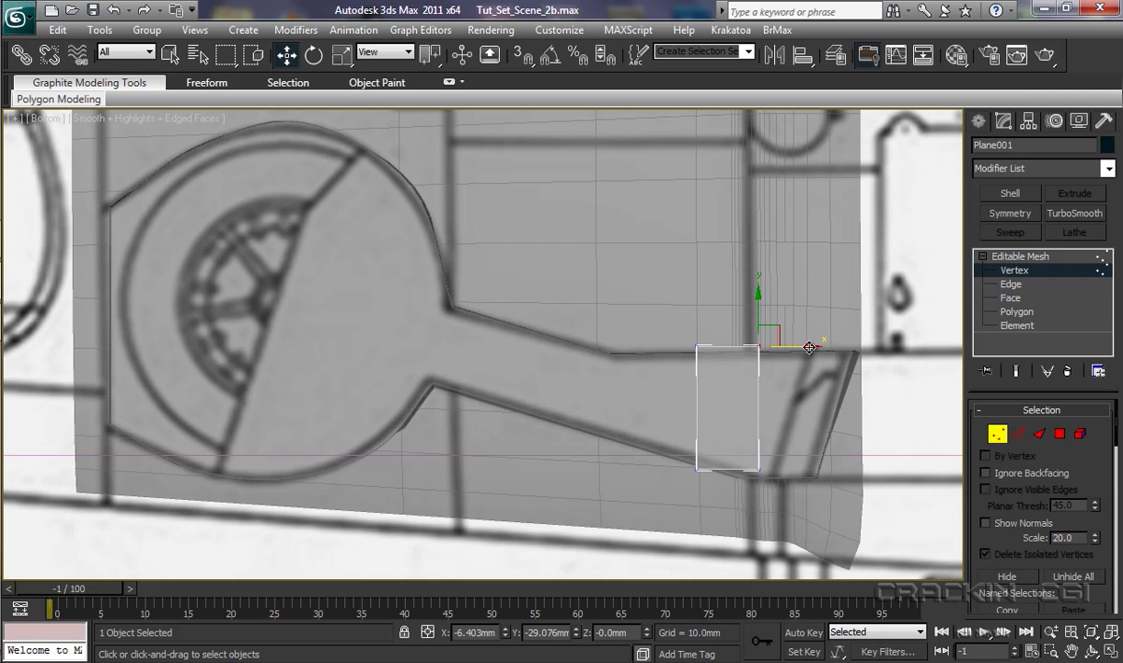
left_click_drag(808, 347, 855, 346)
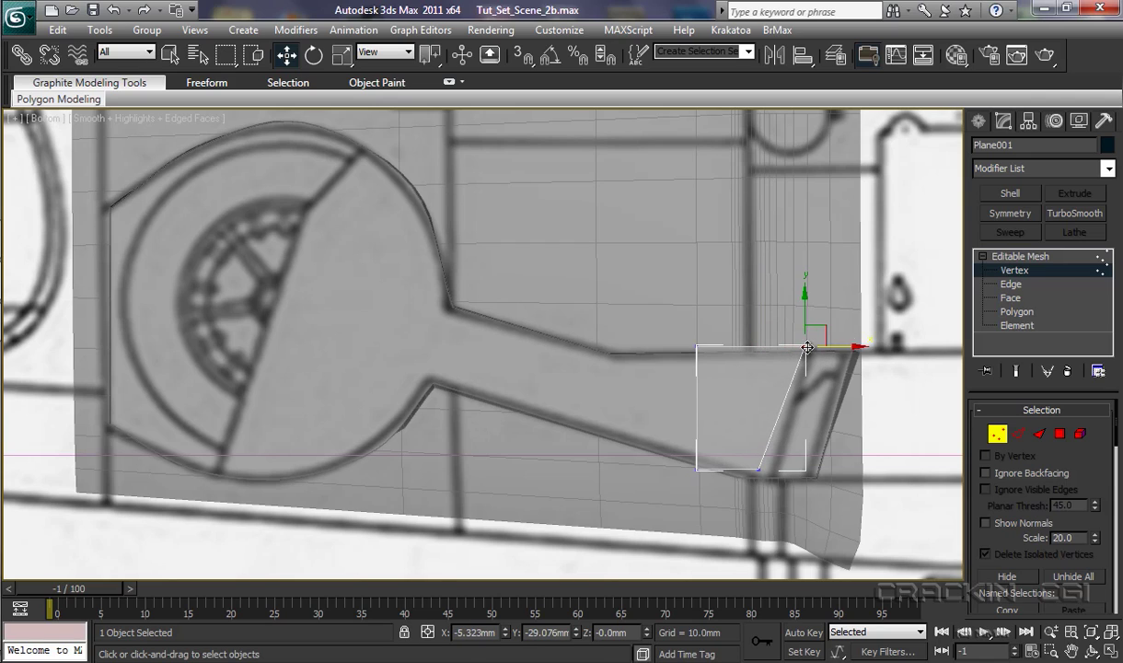
left_click_drag(806, 296, 806, 301)
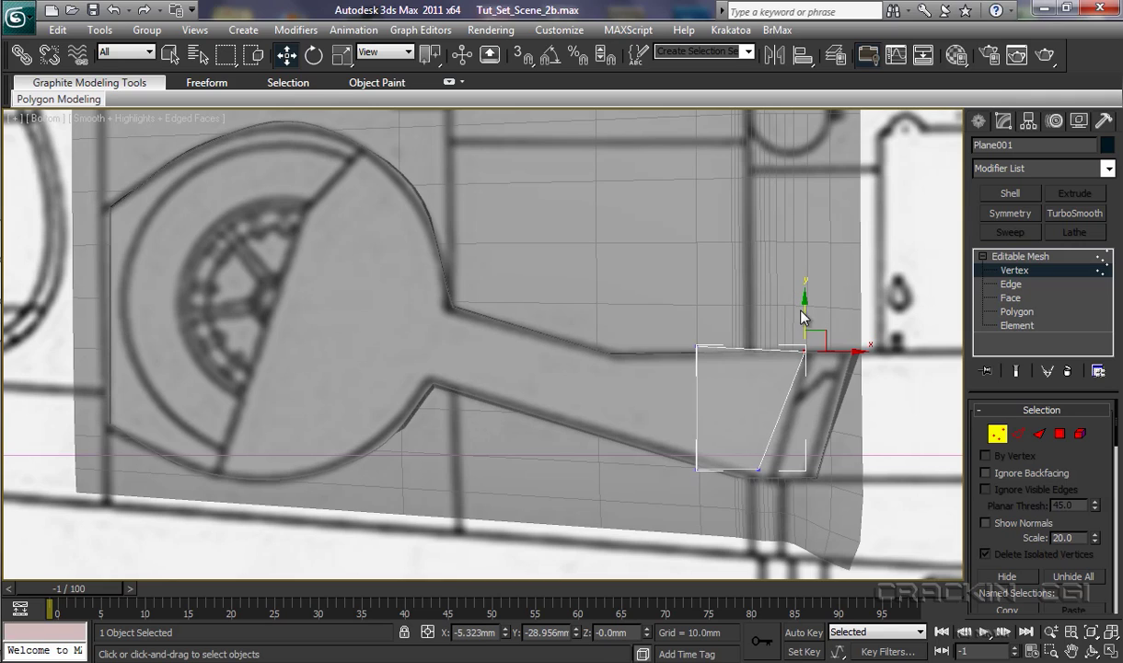
left_click_drag(716, 361, 804, 346)
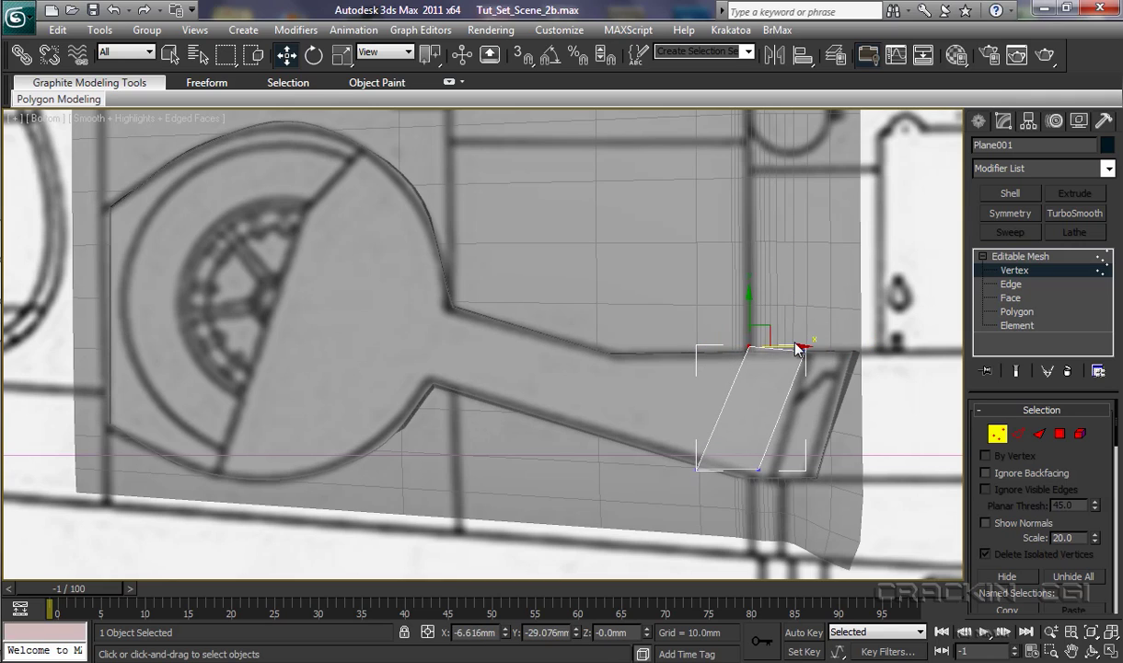
left_click_drag(748, 302, 749, 300)
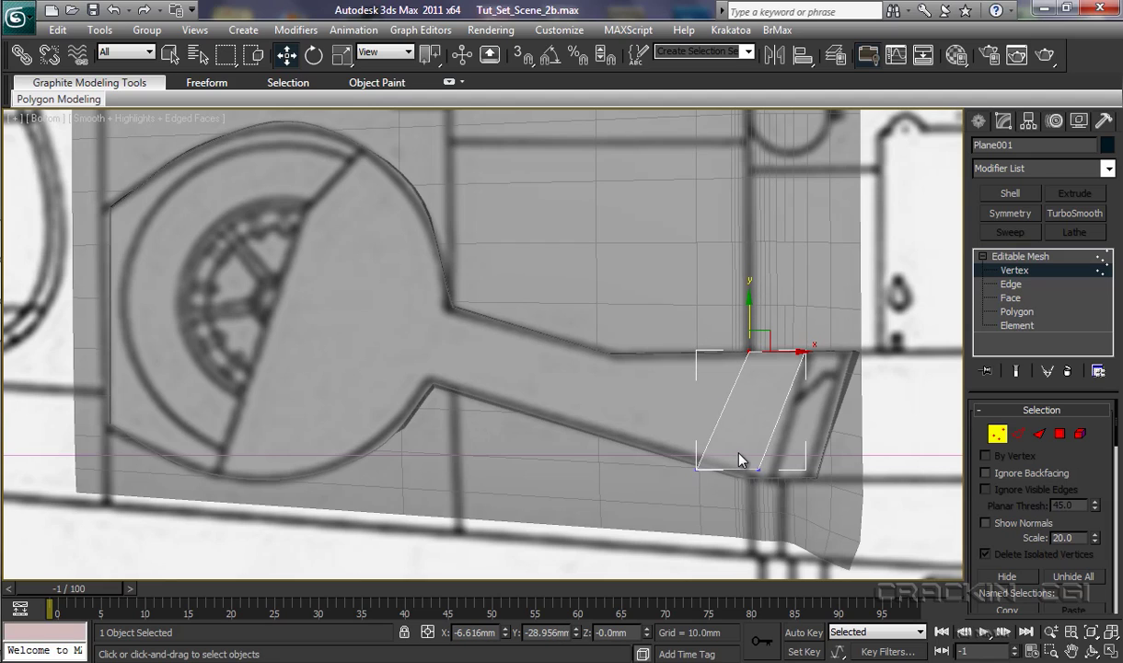
Move the plane's two lower vertices inboard and down onto the lower outline of the leg bay.
left_click_drag(773, 484, 821, 469)
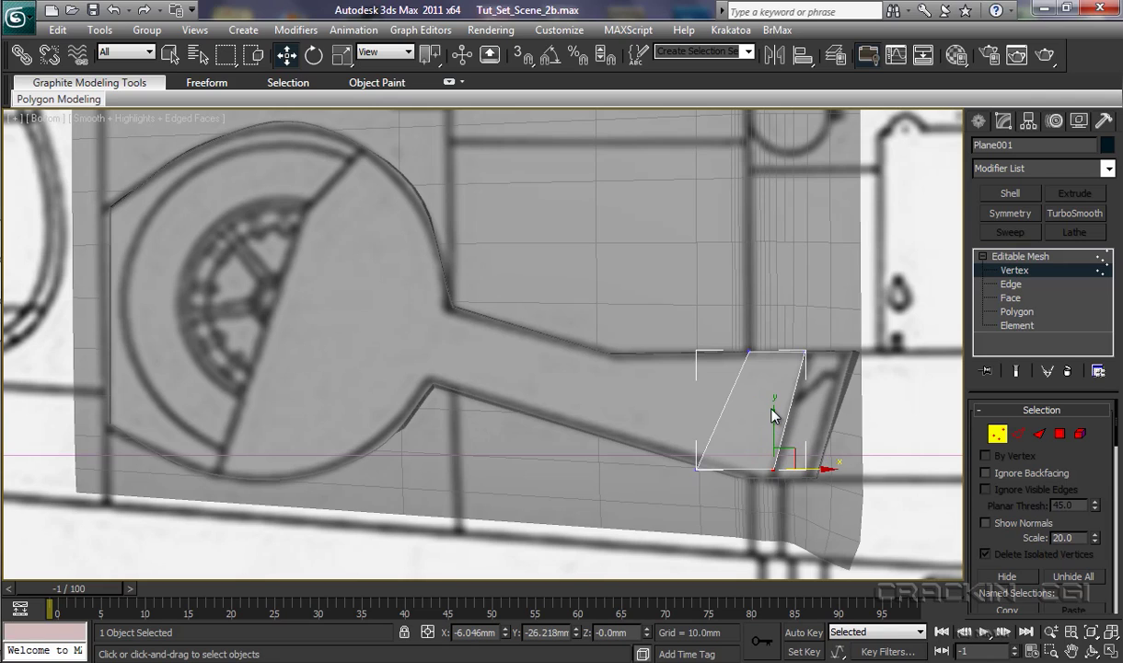
left_click_drag(773, 411, 773, 417)
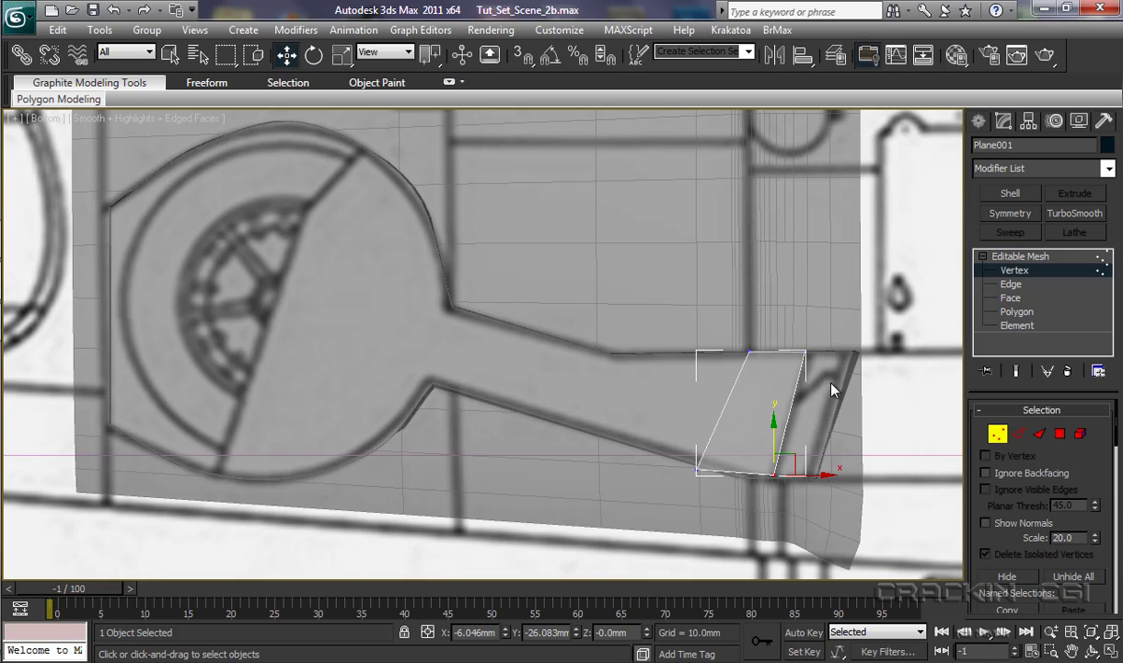
left_click(708, 477)
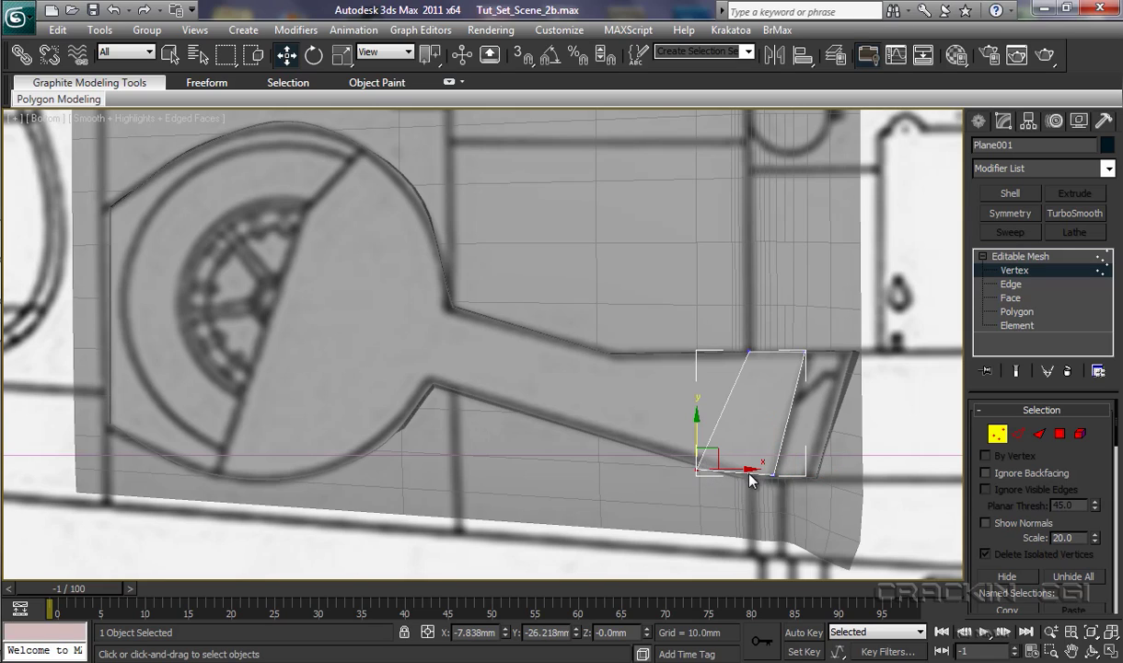
mouse_move(748, 474)
left_mouse_down()
mouse_move(778, 466)
mouse_move(765, 462)
left_mouse_up()
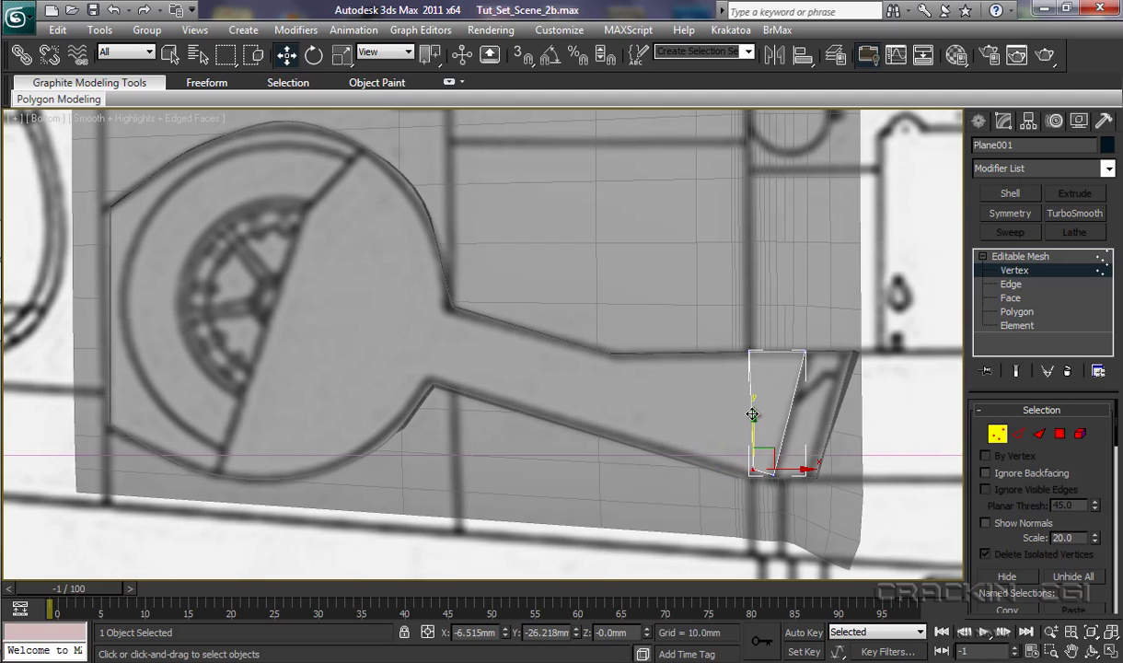
left_click_drag(752, 420, 752, 419)
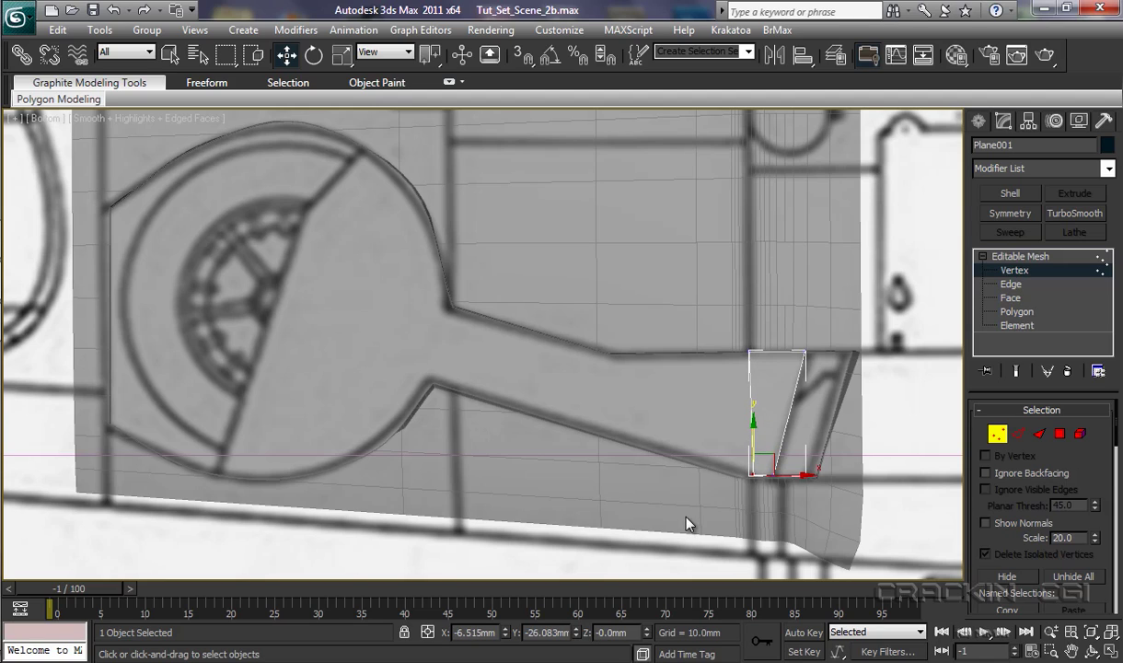
Extend the plane's outboard edge into a new polygon reaching the bend in the leg's upper outline.
left_click(1013, 287)
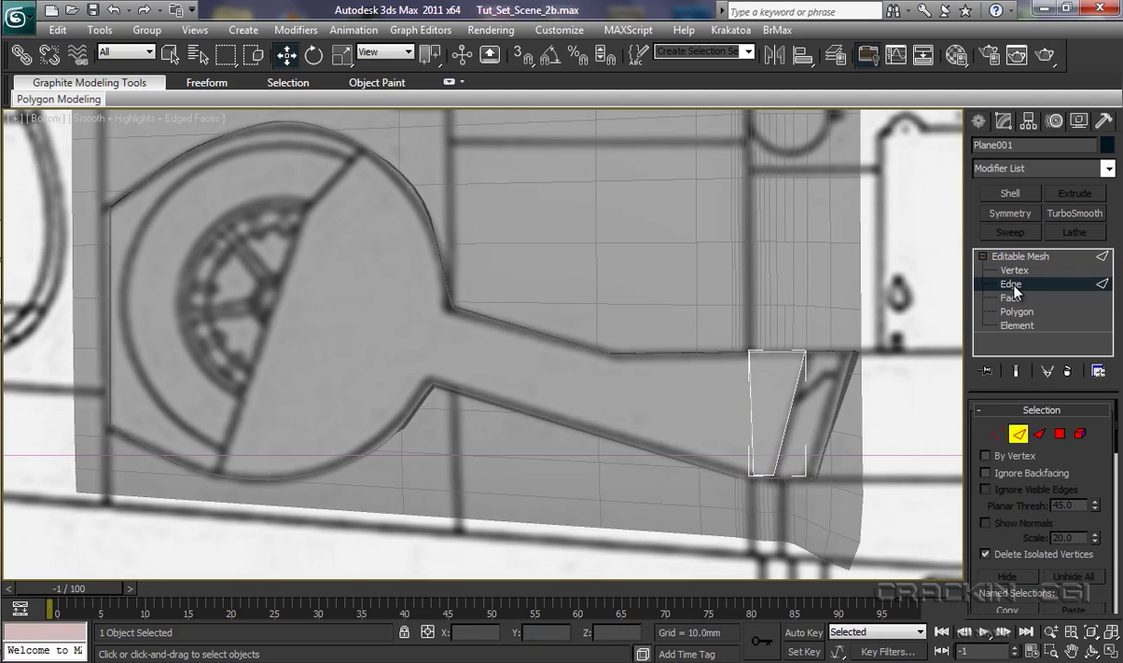
left_click(751, 406)
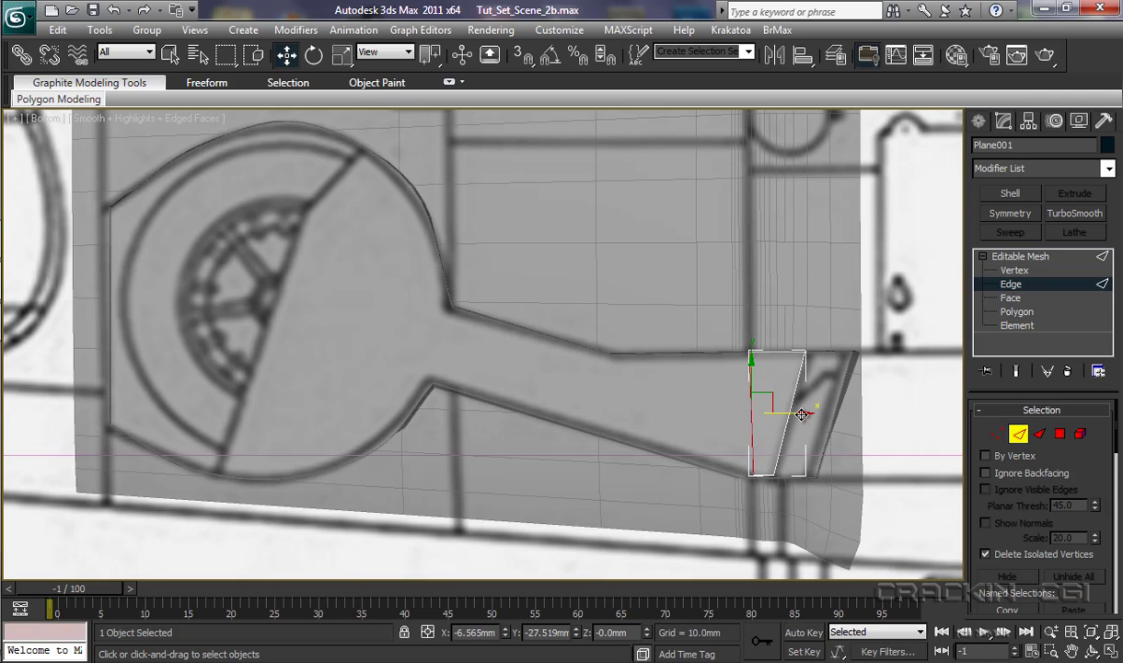
left_click_drag(801, 413, 660, 421)
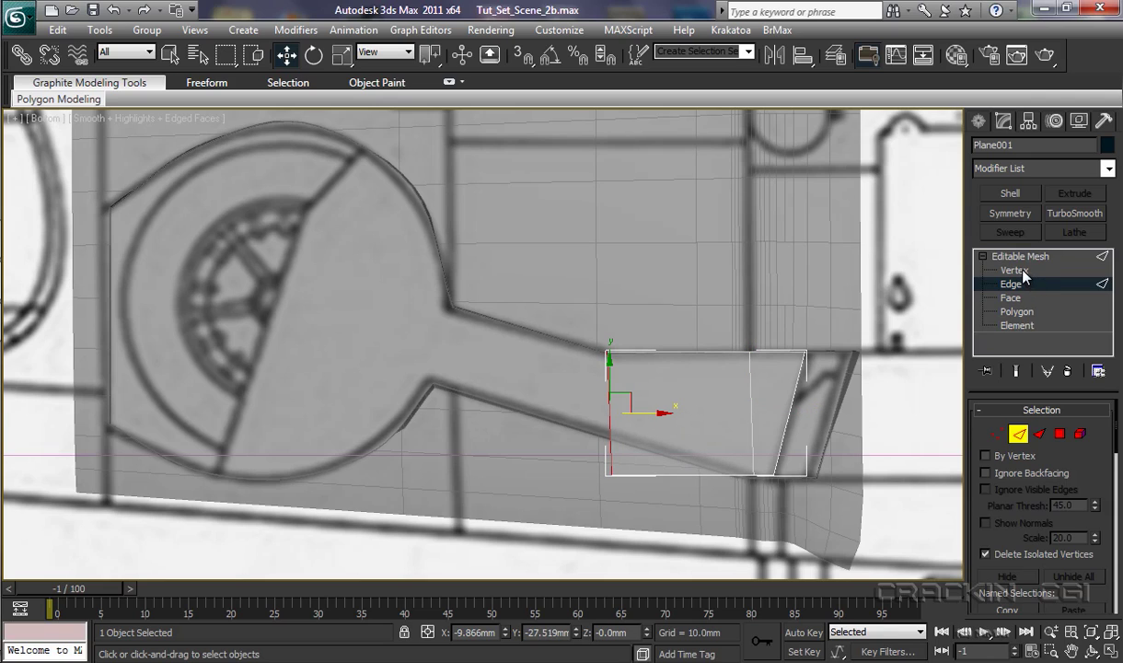
Align the new polygon's vertices with the bend in the upper outline and the slanted lower outline of the leg.
left_click(979, 270)
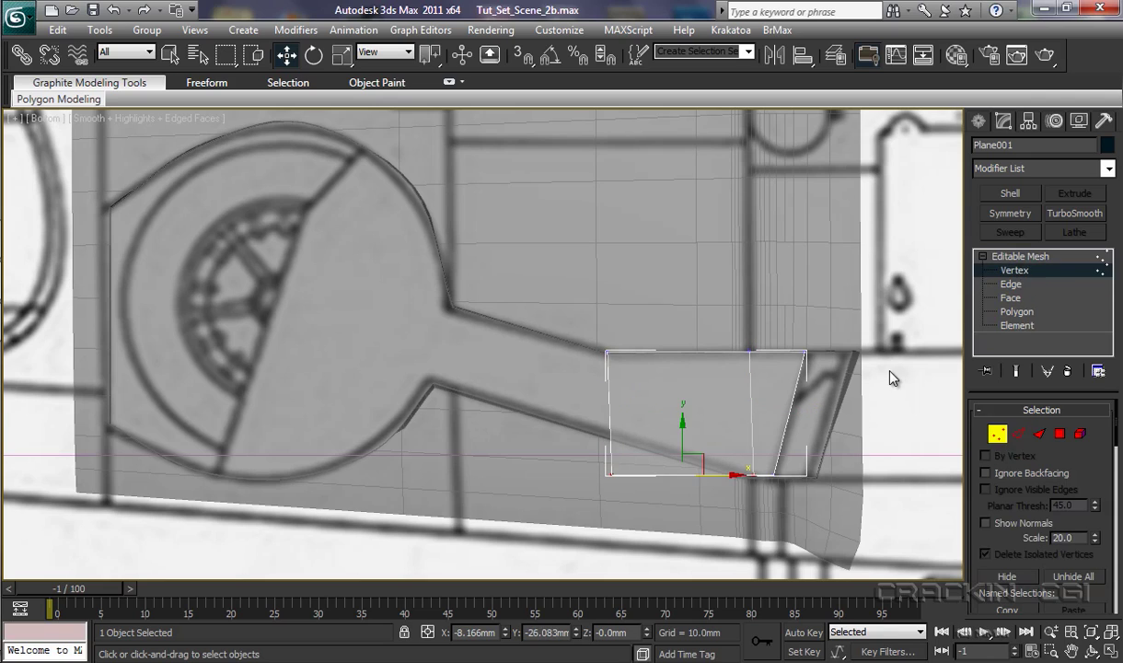
left_click(607, 350)
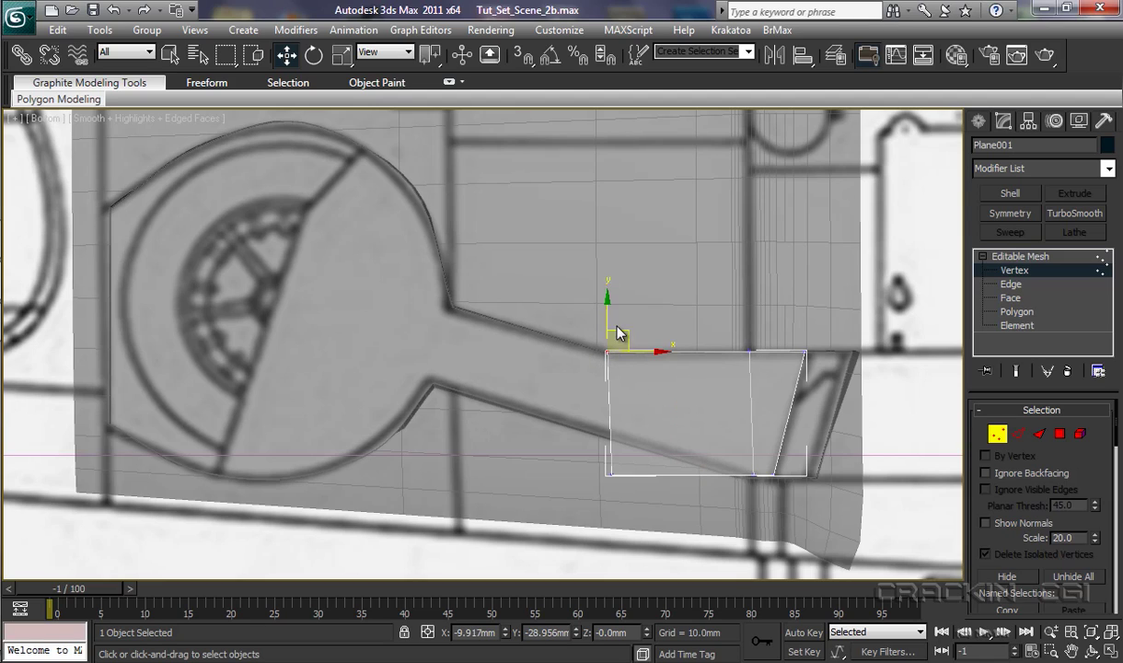
left_click_drag(606, 308, 620, 394)
left_click(608, 476)
left_click(752, 473)
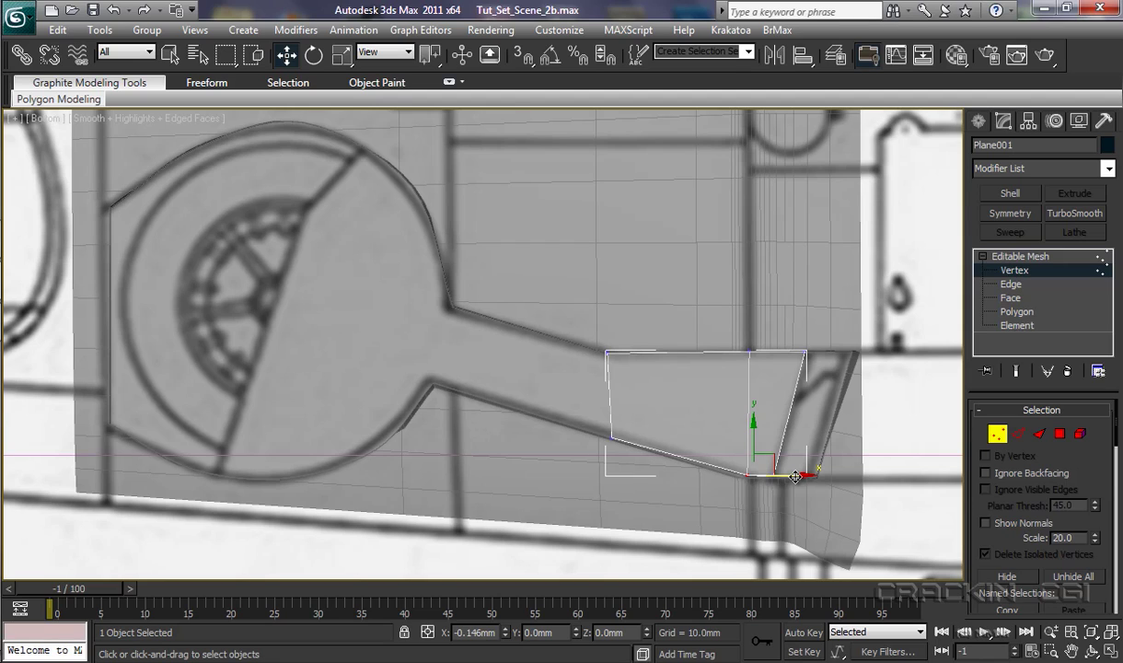
left_click_drag(795, 475, 786, 460)
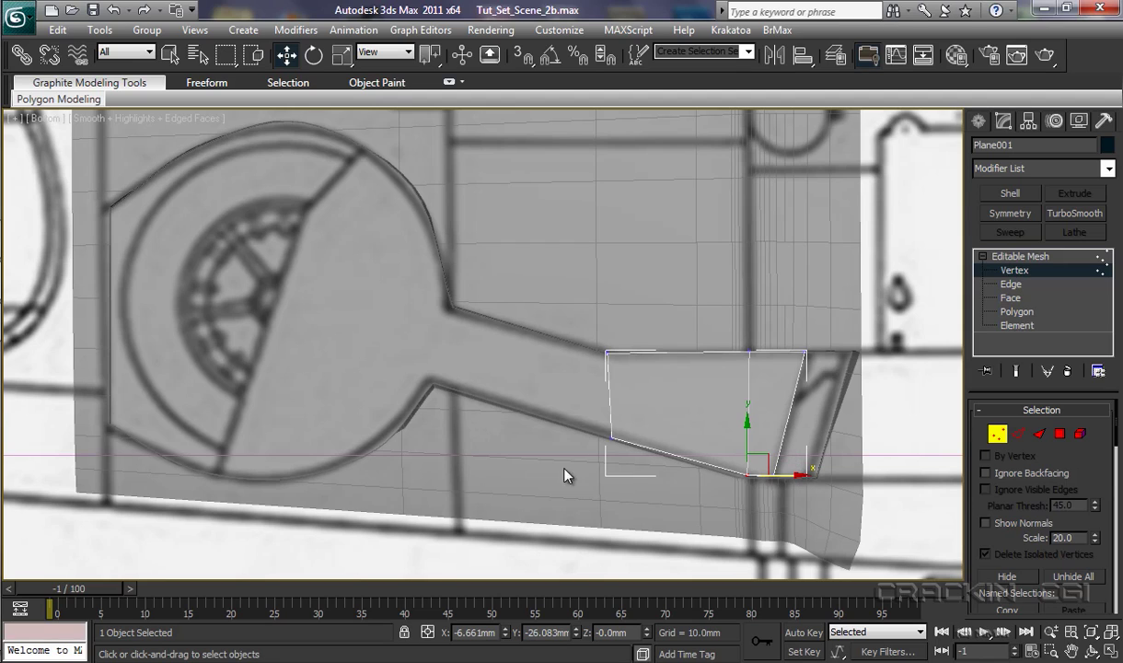
Extend the outboard edge again to the junction with the round wheel cover and raise it between the leg's outlines.
left_click(1011, 284)
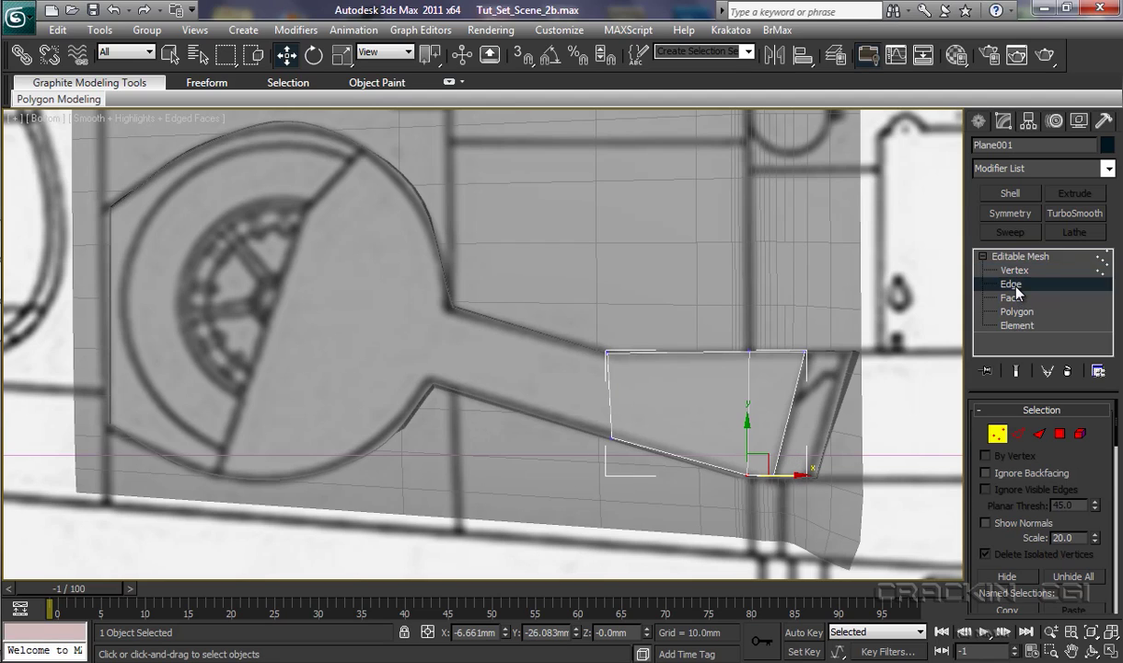
left_click(607, 430)
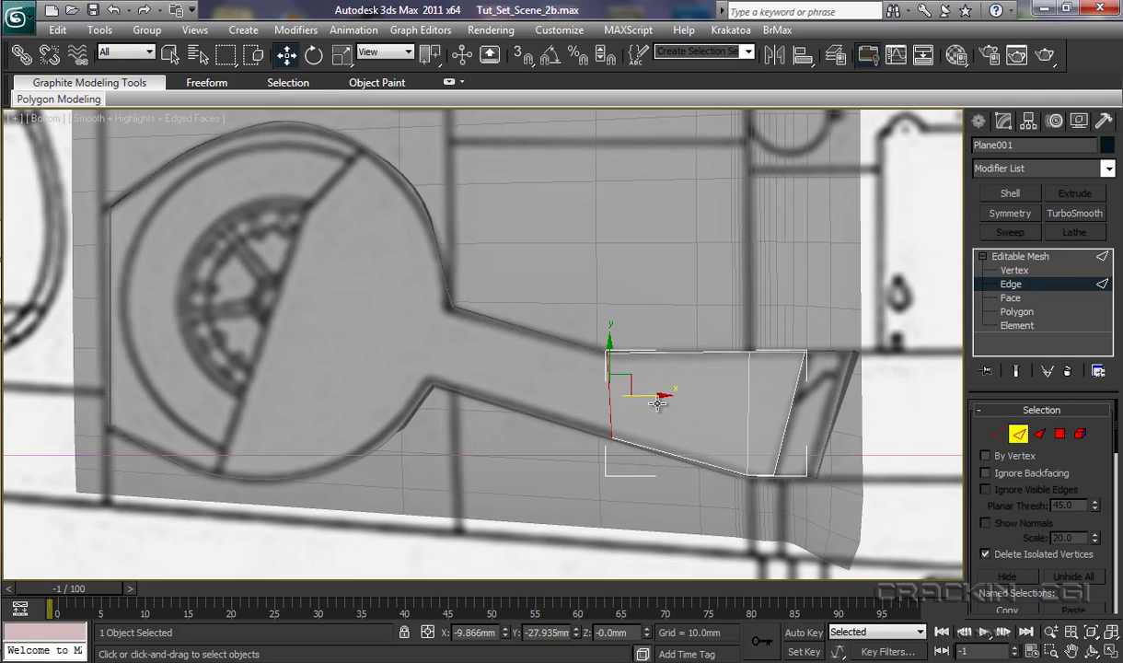
left_click_drag(659, 394, 486, 417)
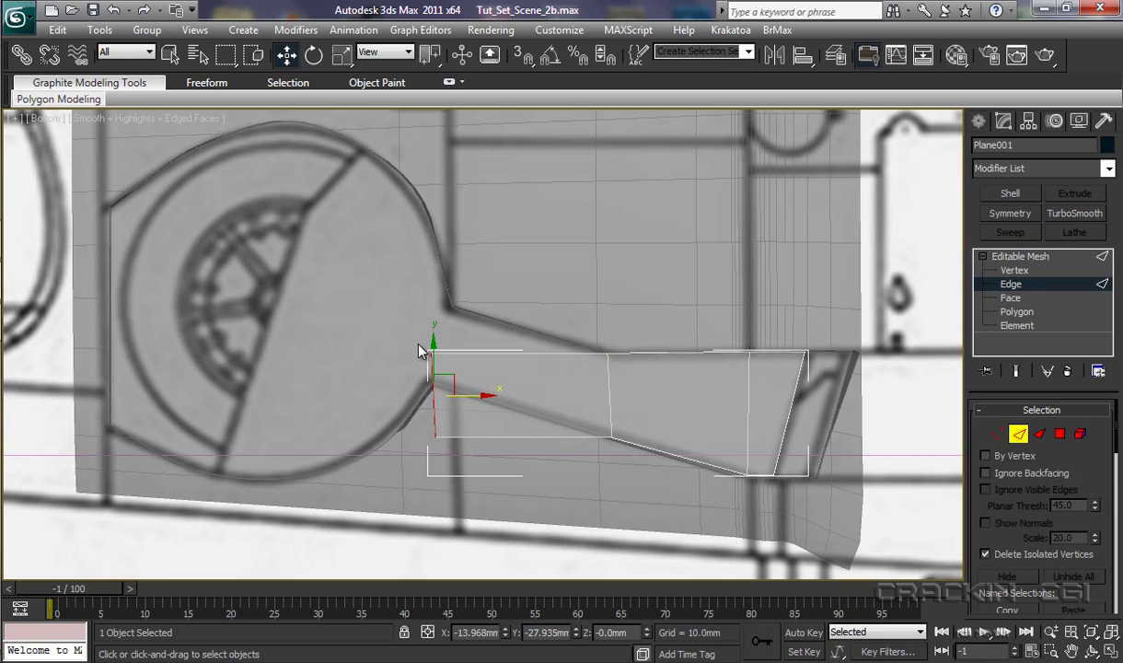
left_click_drag(435, 345, 448, 293)
Rotate, shift and slightly scale down the end edge to match the slanted junction between leg and wheel cover.
left_click(318, 57)
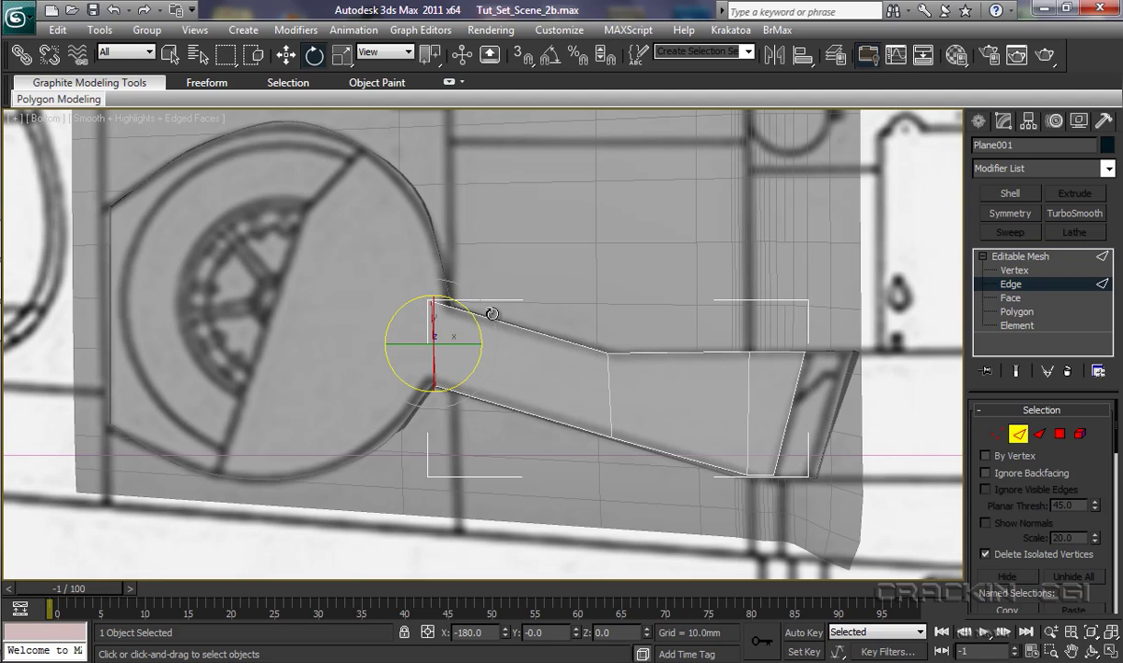
left_click_drag(492, 314, 512, 345)
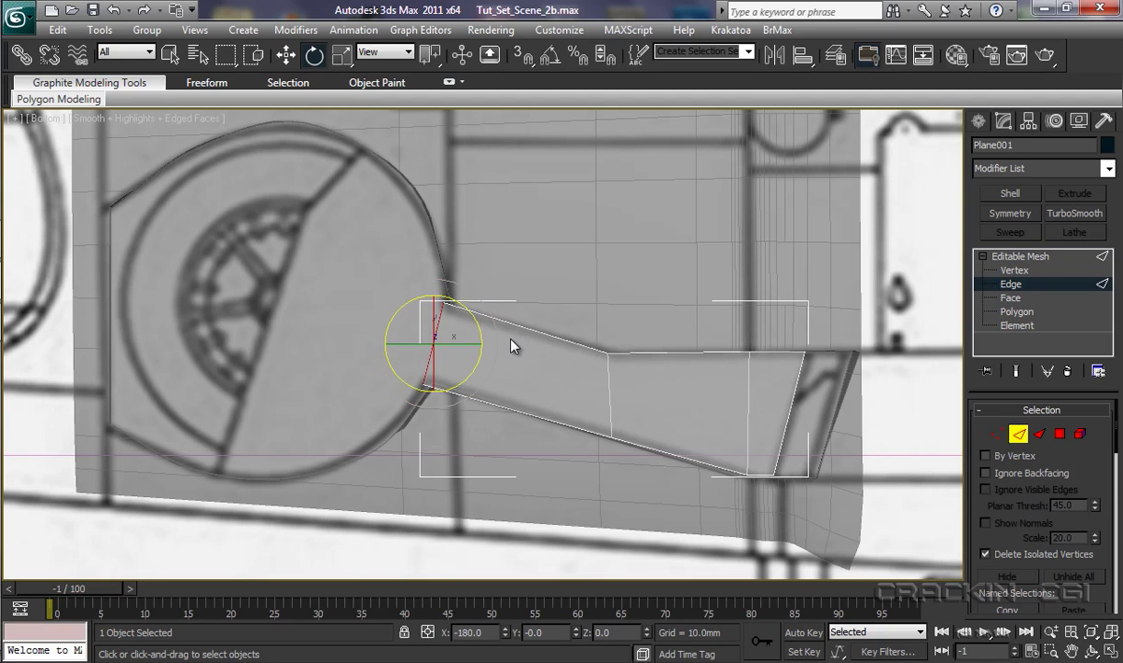
key("w")
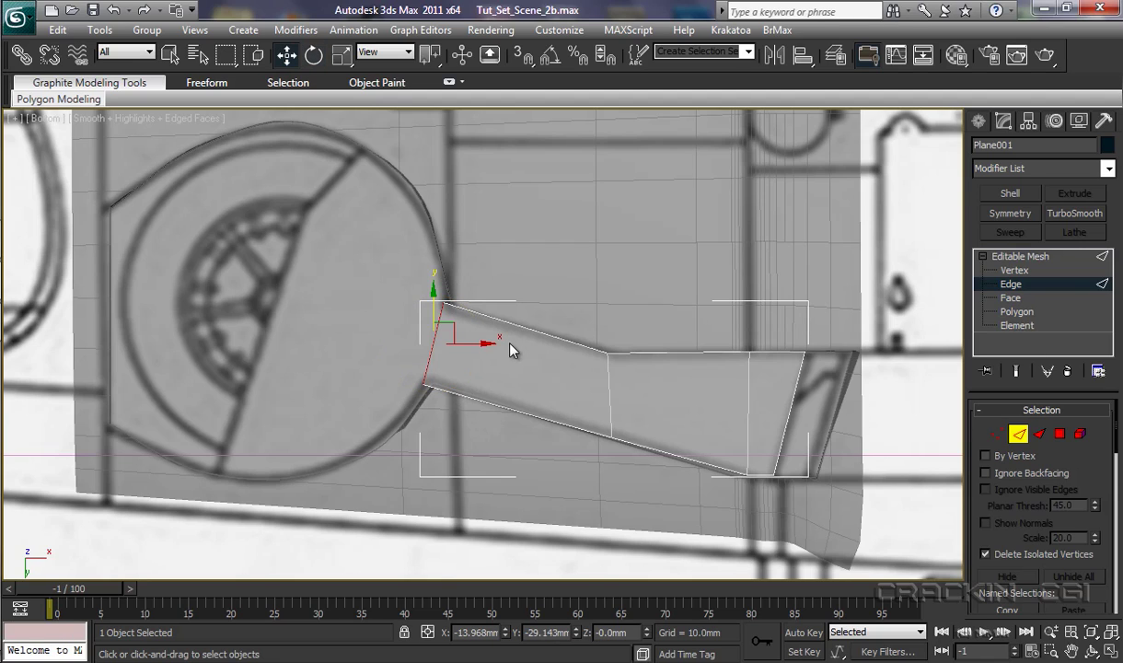
left_click_drag(483, 343, 498, 347)
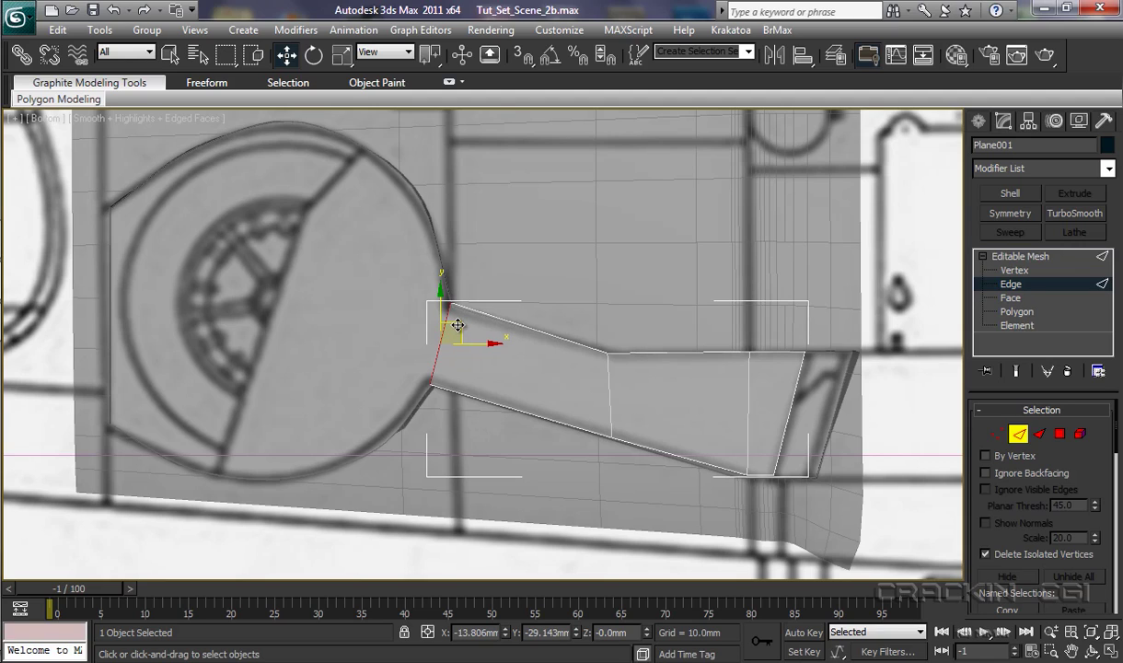
mouse_move(458, 324)
left_mouse_down()
mouse_move(451, 358)
mouse_move(458, 297)
mouse_move(458, 351)
mouse_move(418, 333)
mouse_move(405, 345)
mouse_move(421, 349)
mouse_move(451, 276)
mouse_move(491, 316)
mouse_move(456, 354)
mouse_move(448, 340)
mouse_move(444, 358)
mouse_move(440, 313)
mouse_move(428, 315)
mouse_move(465, 364)
mouse_move(464, 323)
mouse_move(446, 344)
mouse_move(488, 304)
mouse_move(458, 328)
left_mouse_up()
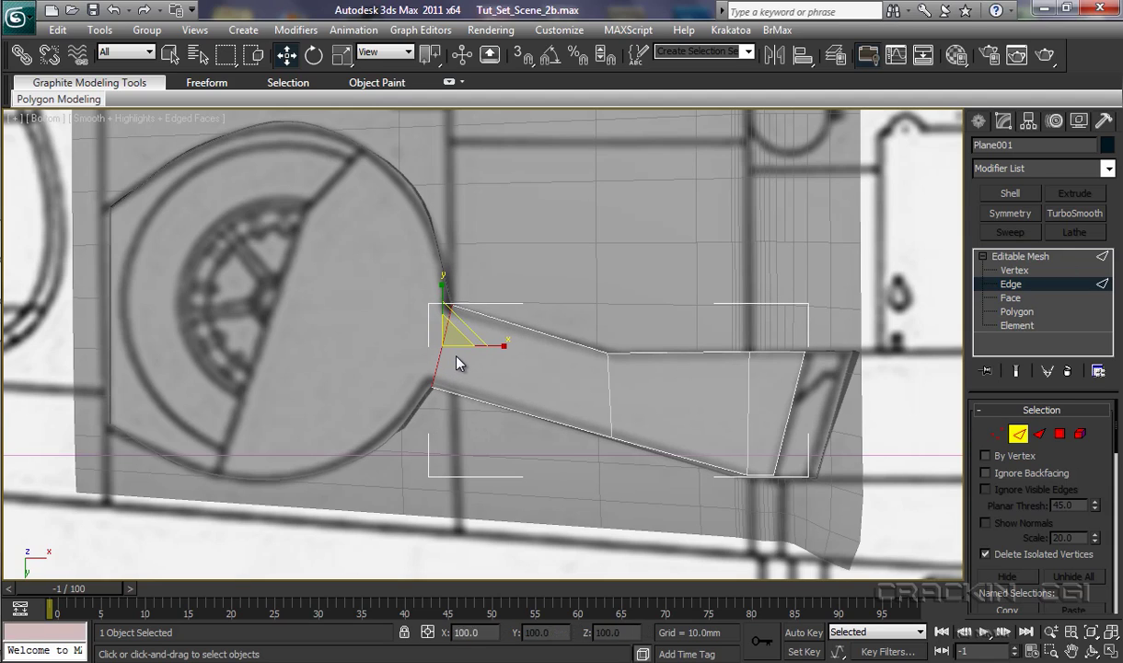
key("r")
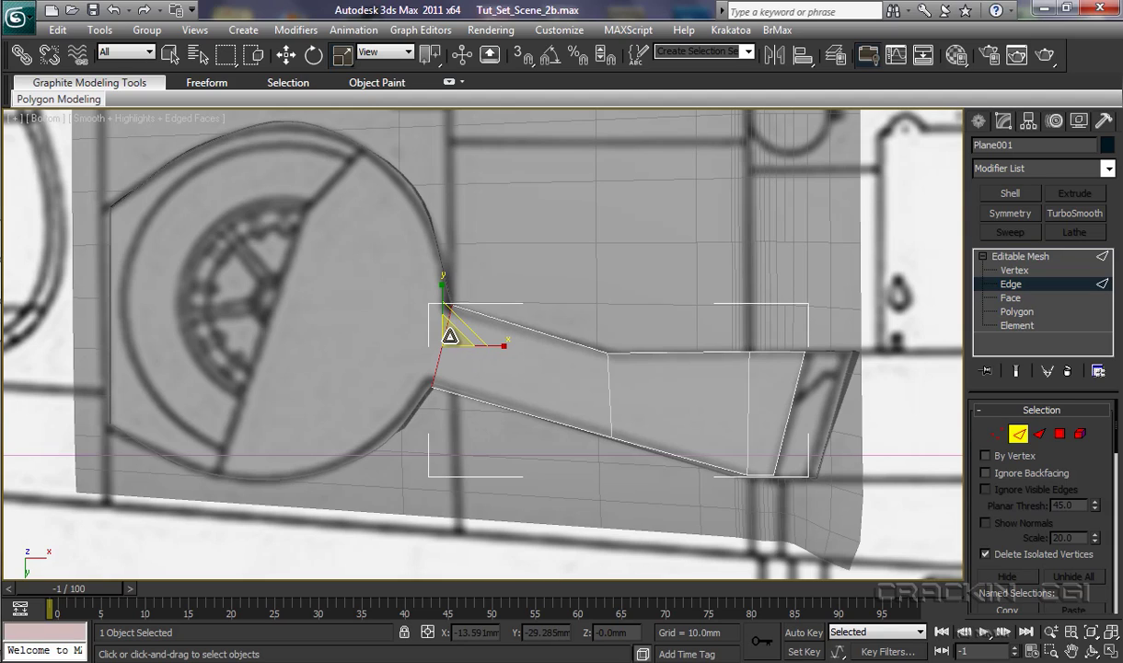
left_click_drag(449, 336, 449, 341)
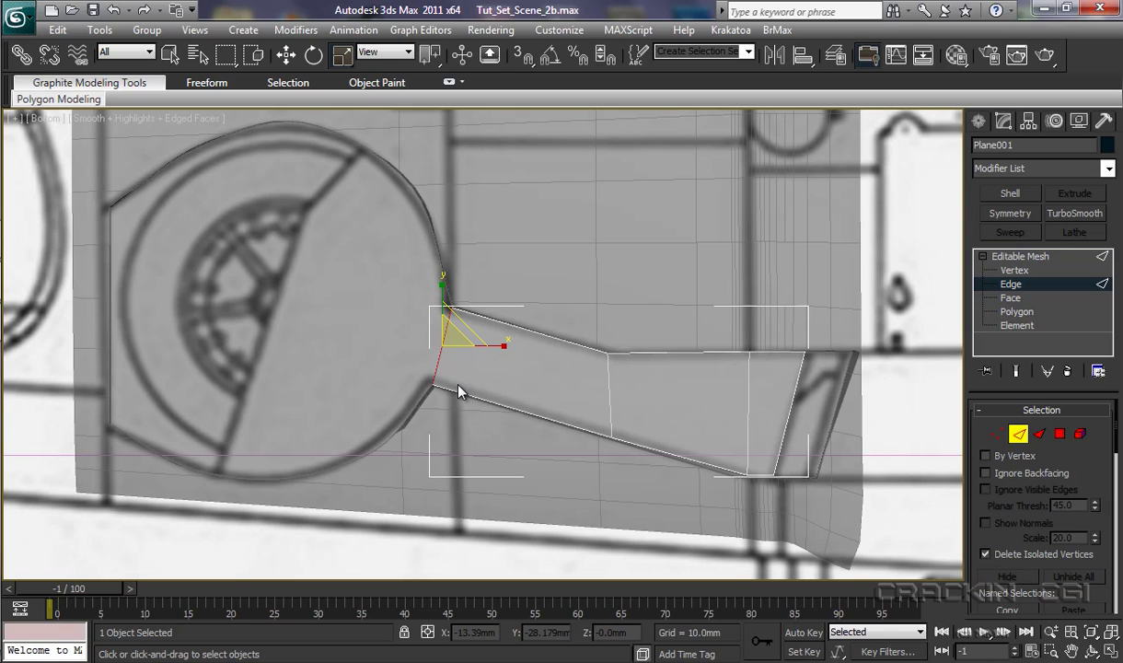
Extend the end edge across the wheel cover to its diagonal cut line and rotate it to match that slant.
key("w")
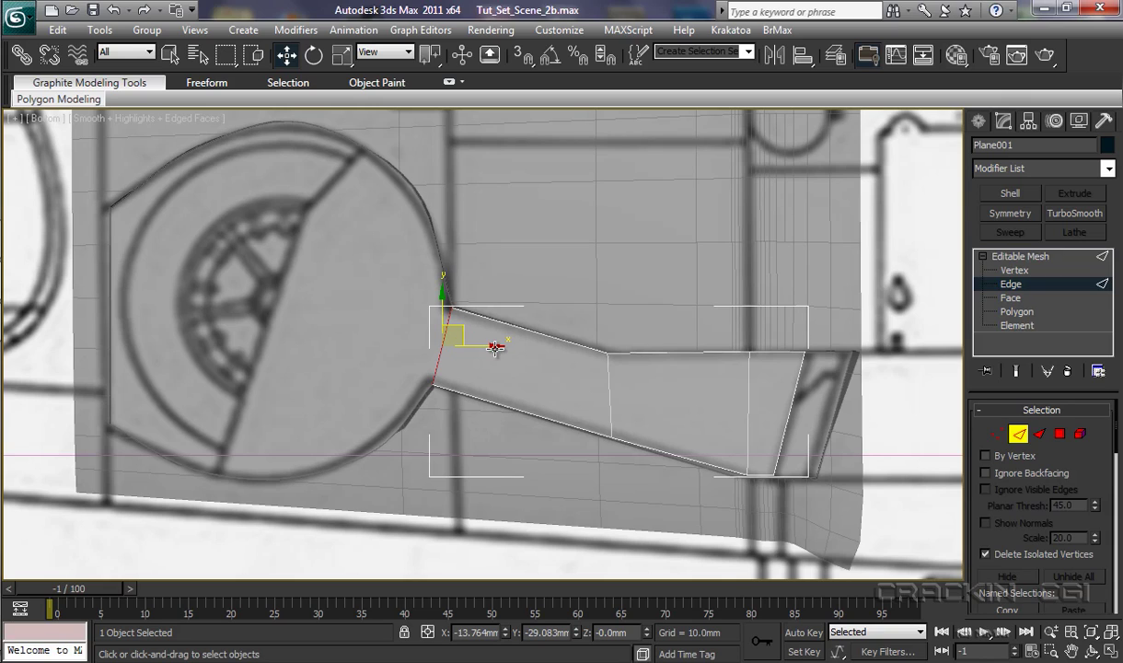
left_click_drag(495, 346, 294, 287, "shift")
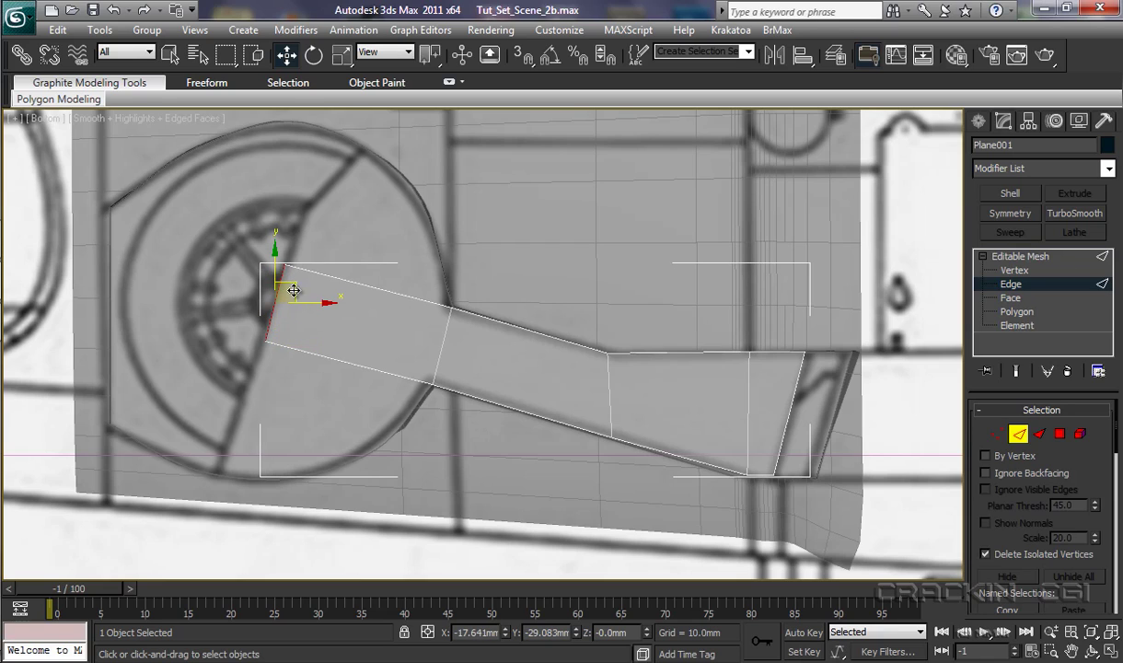
left_click(313, 57)
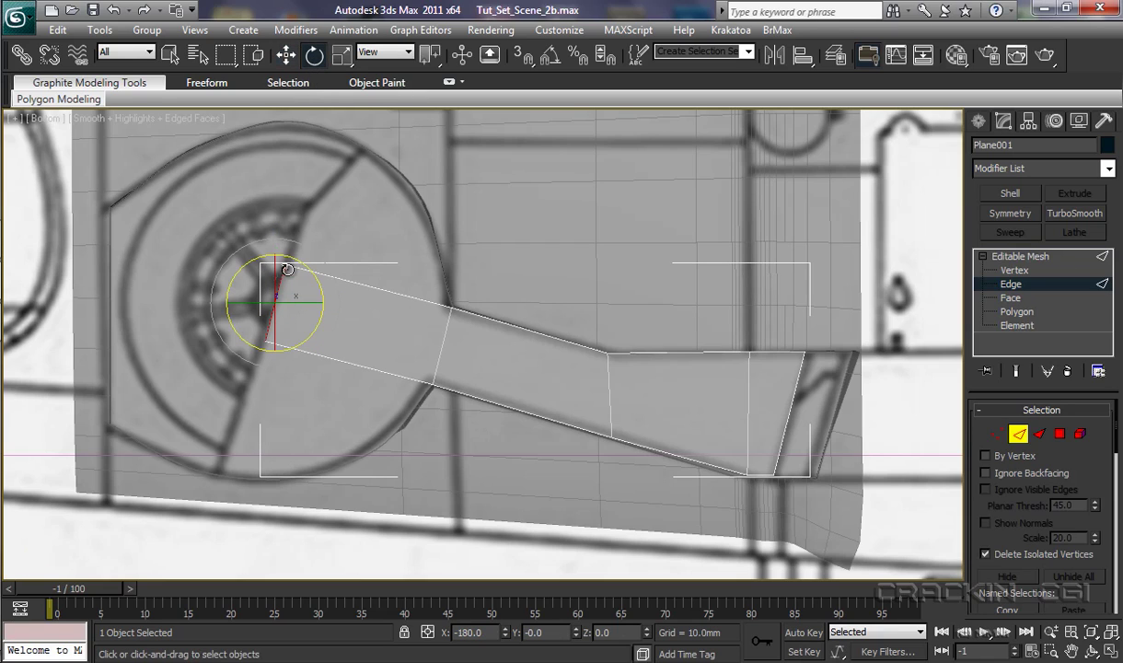
left_click_drag(308, 247, 312, 251)
Extend the wheel cover polygon's upper edge upward along the diagonal line and move its inboard vertex onto the circular outline.
left_click(402, 294)
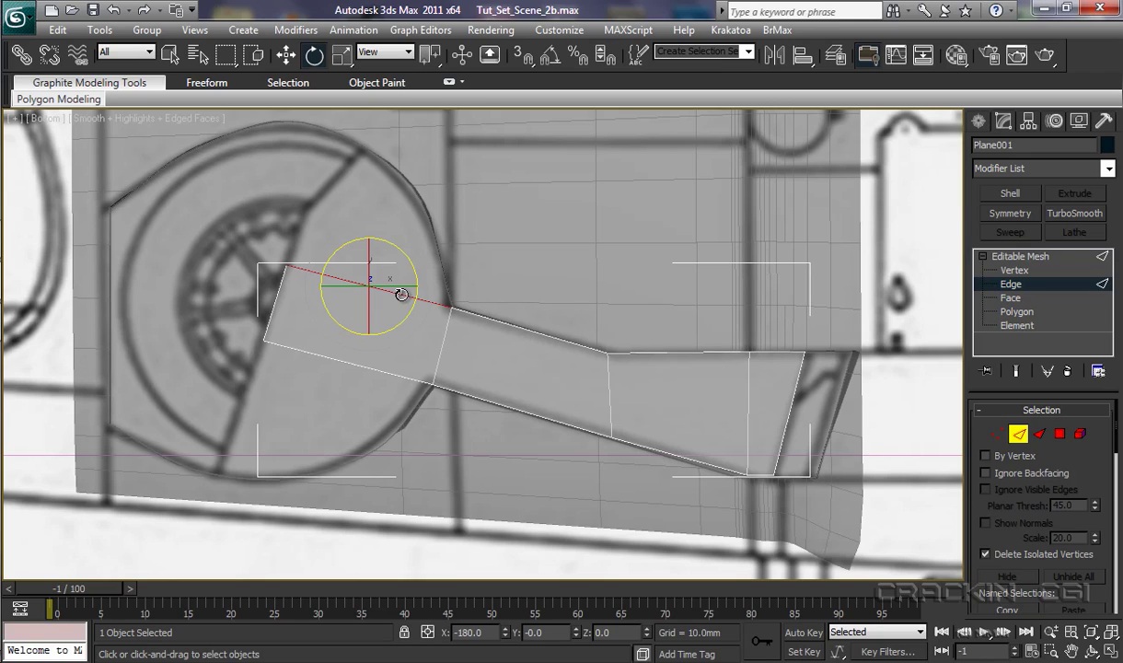
key("w")
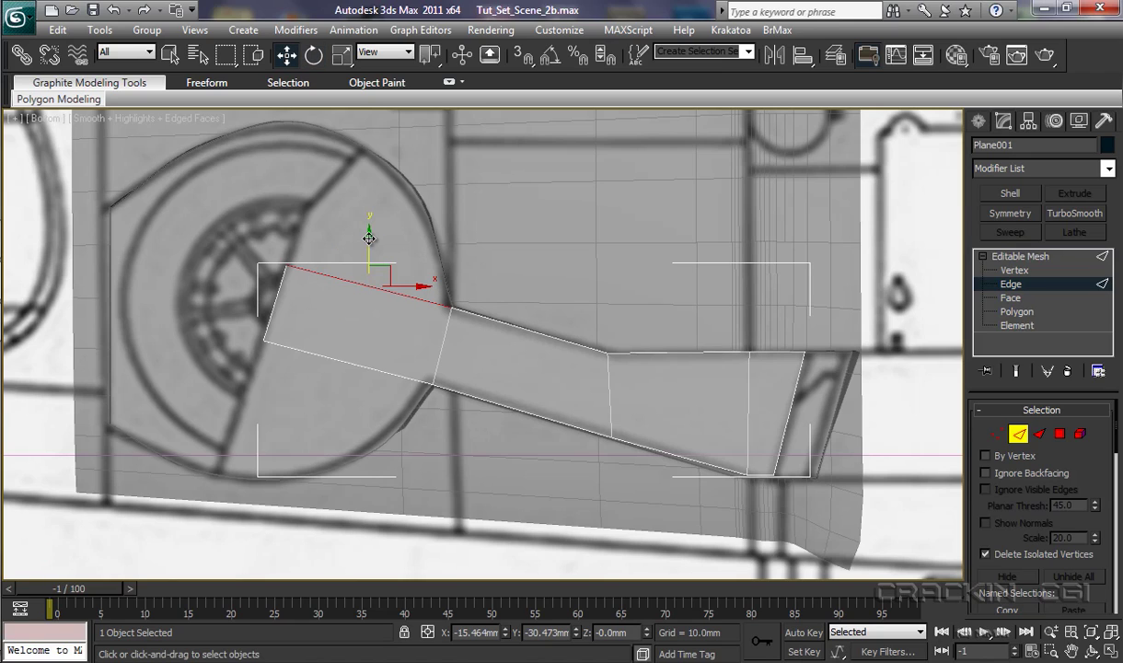
left_click_drag(368, 237, 396, 228)
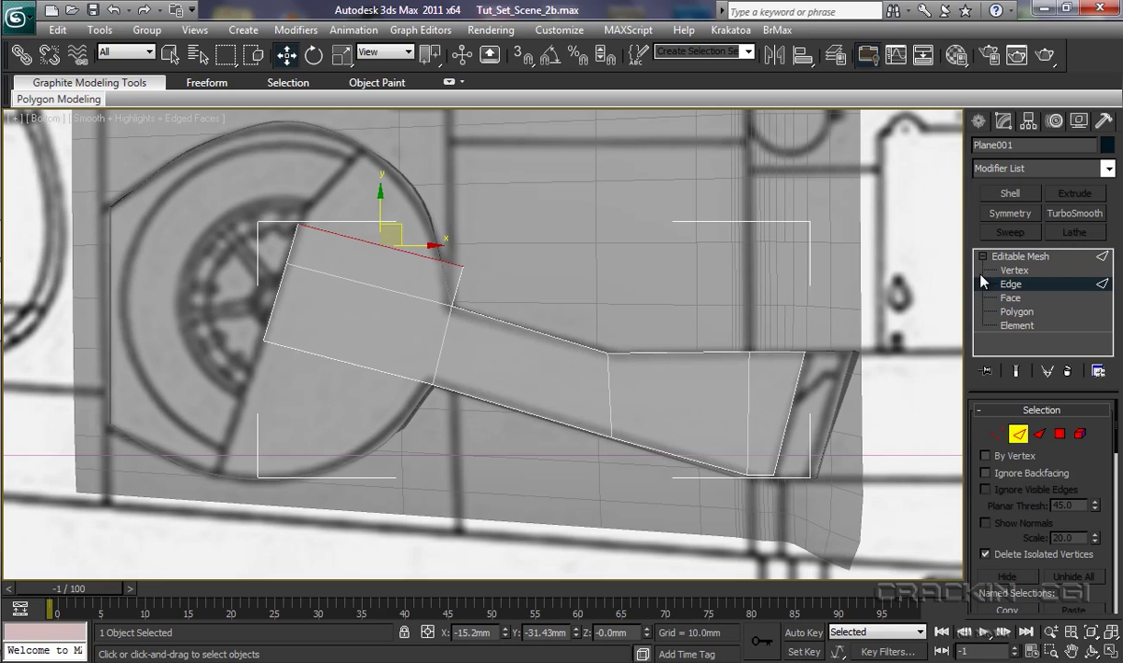
left_click(1014, 270)
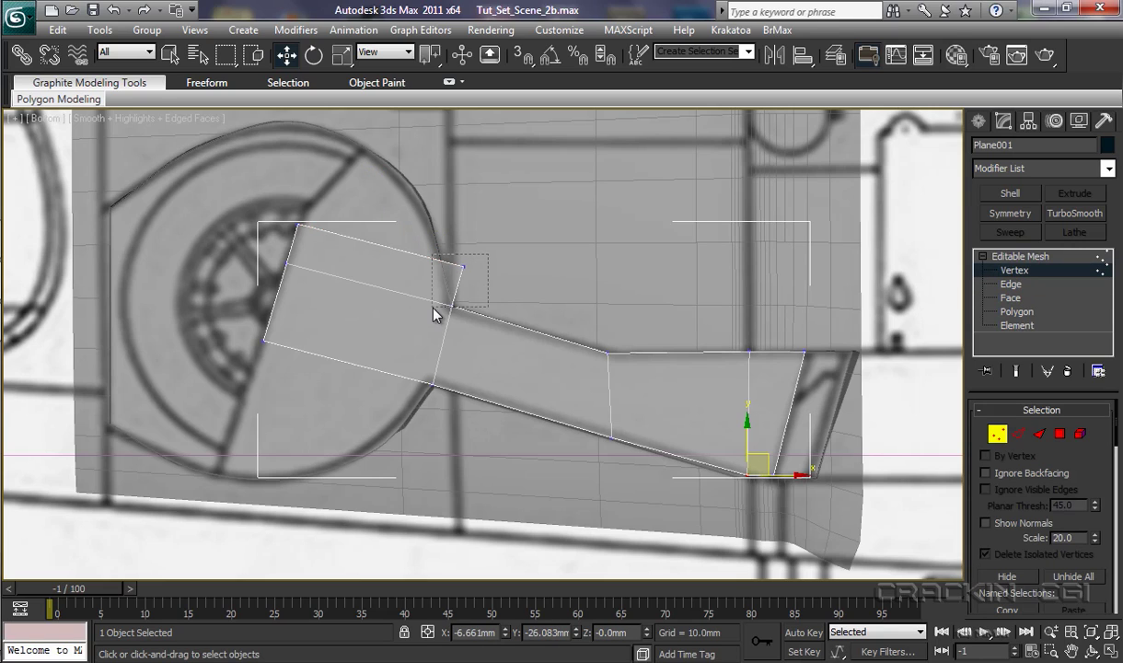
left_click(463, 267)
left_click_drag(515, 268, 495, 269)
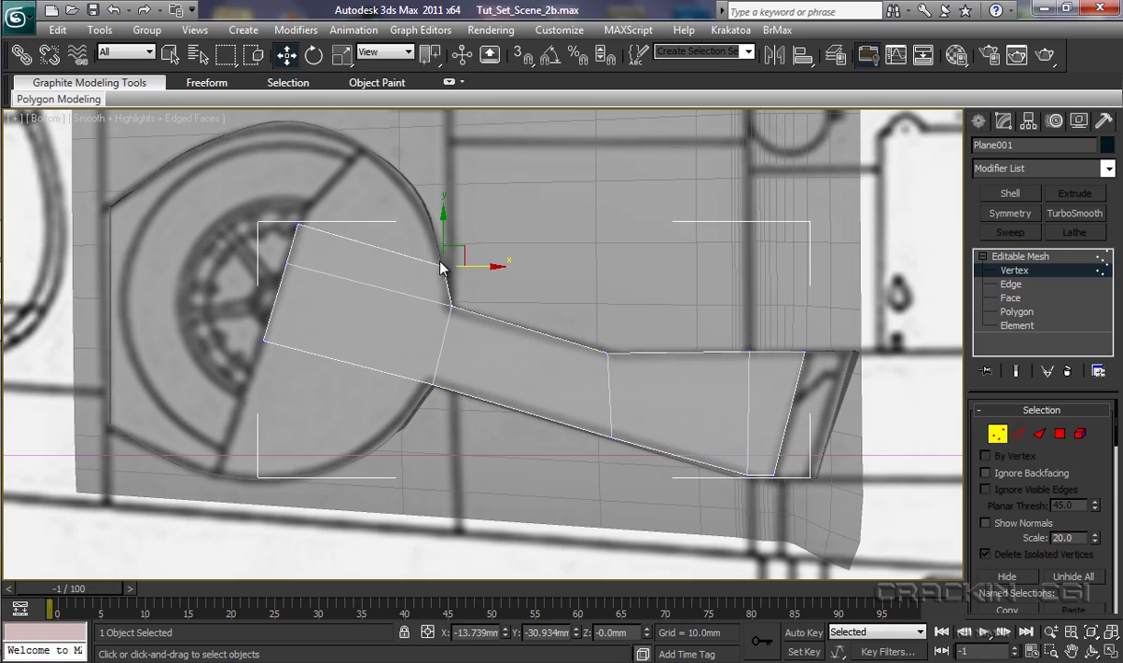
Add another strip above it, reaching the kink in the diagonal line, and fit its end vertices to the cover's outline.
left_click(985, 284)
left_click(412, 255)
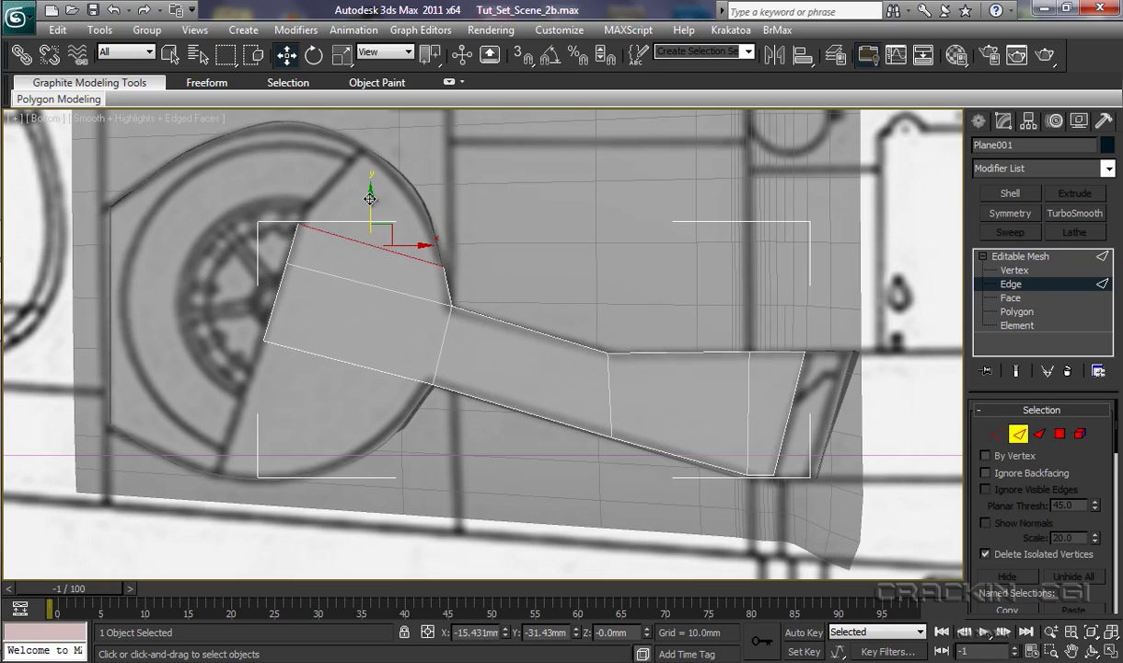
mouse_move(369, 198)
left_mouse_down()
mouse_move(369, 174)
mouse_move(352, 205)
left_mouse_up()
left_click(1013, 270)
left_click(297, 200)
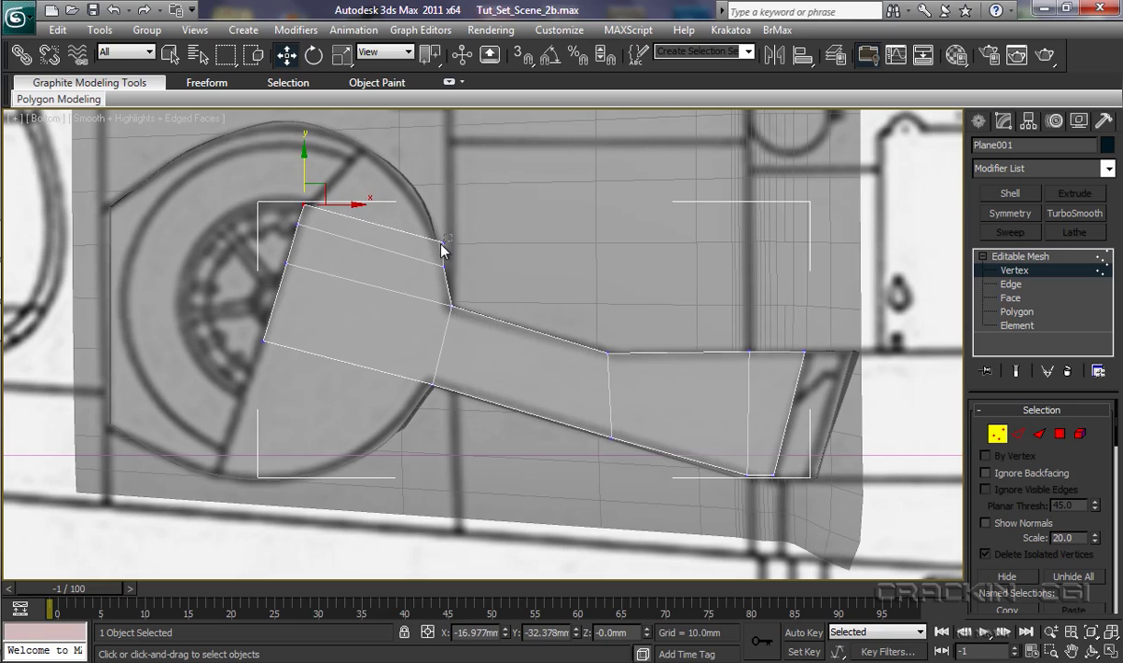
left_click(442, 244)
left_click_drag(486, 243, 476, 243)
Extend the cover's upper edge above the kink and move the new vertices onto the diagonal line and the circular outline.
left_click(1010, 284)
left_click(402, 233)
left_click_drag(373, 179, 380, 129, "shift")
left_click(1022, 269)
left_click_drag(317, 191, 316, 184)
mouse_move(305, 170)
left_mouse_down()
mouse_move(346, 177)
mouse_move(332, 175)
mouse_move(378, 128)
mouse_move(378, 115)
left_mouse_up()
Add the topmost strip and place its vertices on the curve and the peak where the diagonal line meets the circle.
key("2")
key("1")
mouse_move(452, 156)
left_mouse_down()
mouse_move(403, 180)
mouse_move(442, 170)
left_mouse_up()
left_click_drag(354, 152, 406, 157)
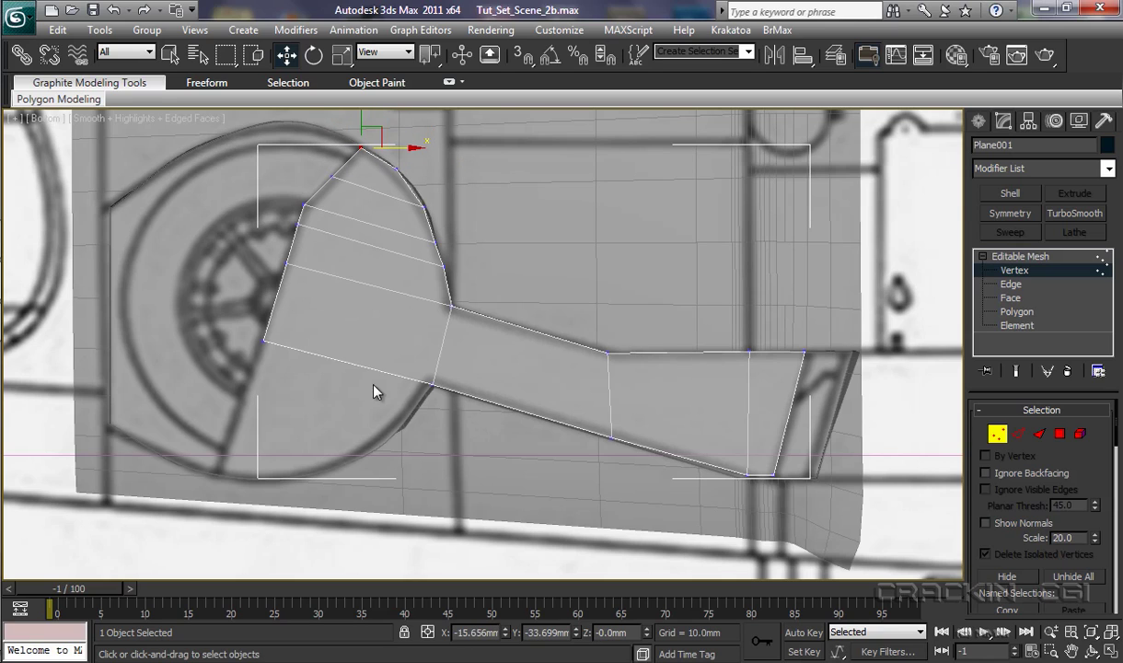
Extend the wheel cover's lower edge downward along the diagonal line and move its new inboard vertex onto the circular outline.
left_click(1009, 285)
left_click(320, 363)
left_click_drag(319, 362, 319, 407, "shift")
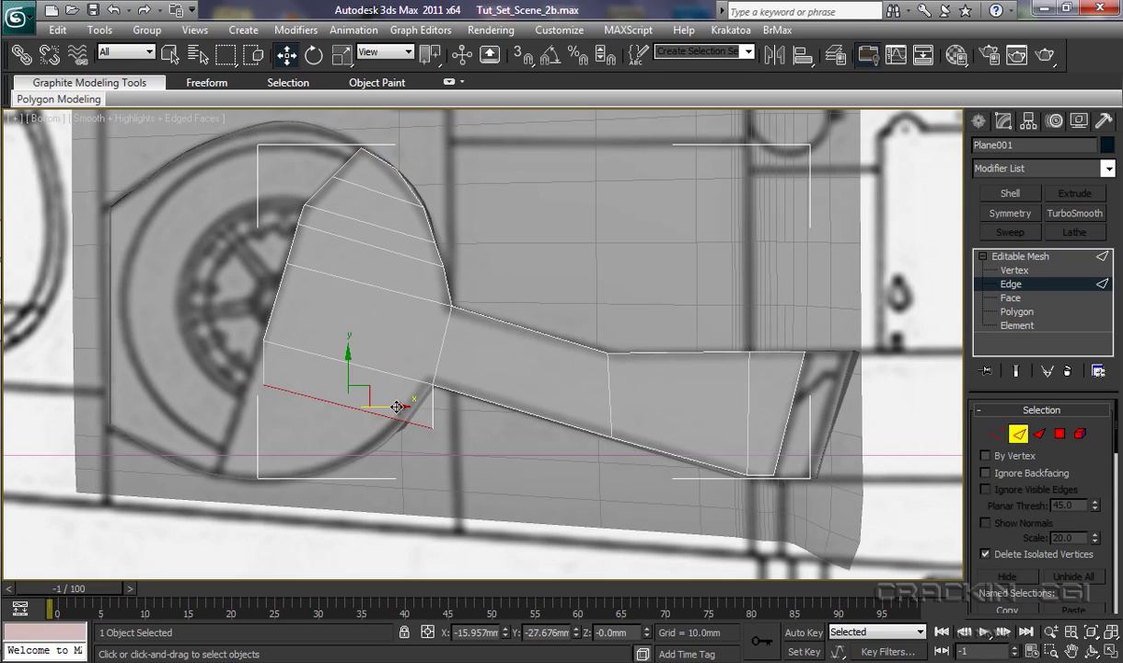
left_click_drag(396, 406, 381, 401, "shift")
left_click(1014, 270)
left_click(401, 427)
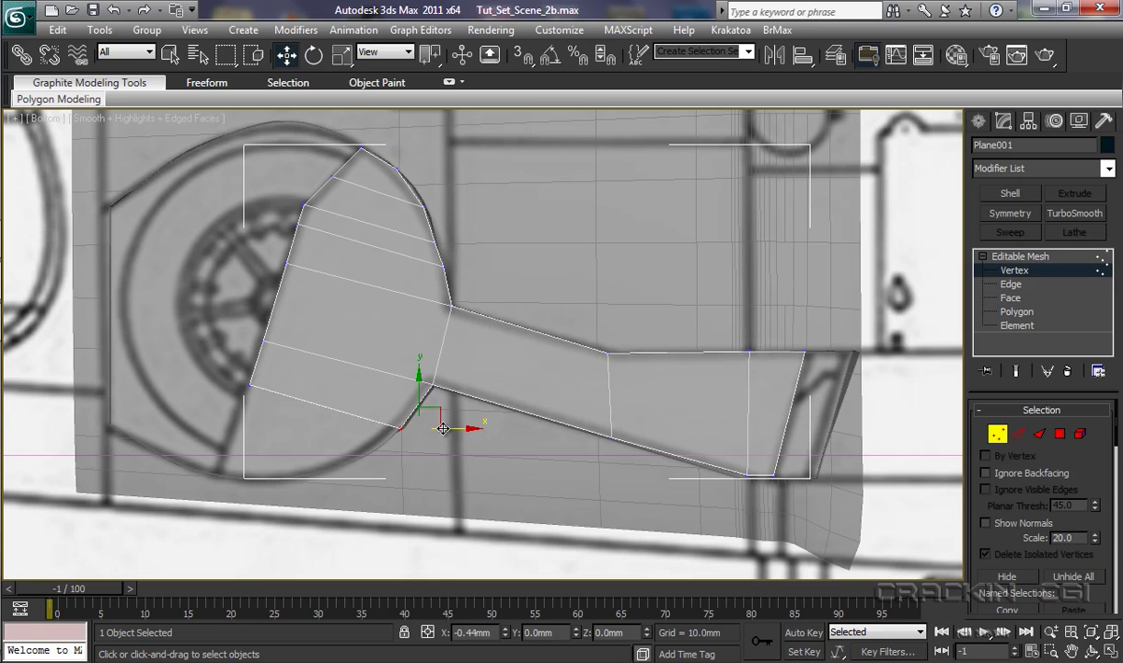
mouse_move(443, 428)
left_mouse_down()
mouse_move(419, 409)
mouse_move(441, 439)
left_mouse_up()
Add another strip below it, following the diagonal line, and fit its inboard vertex to the circular outline.
key("2")
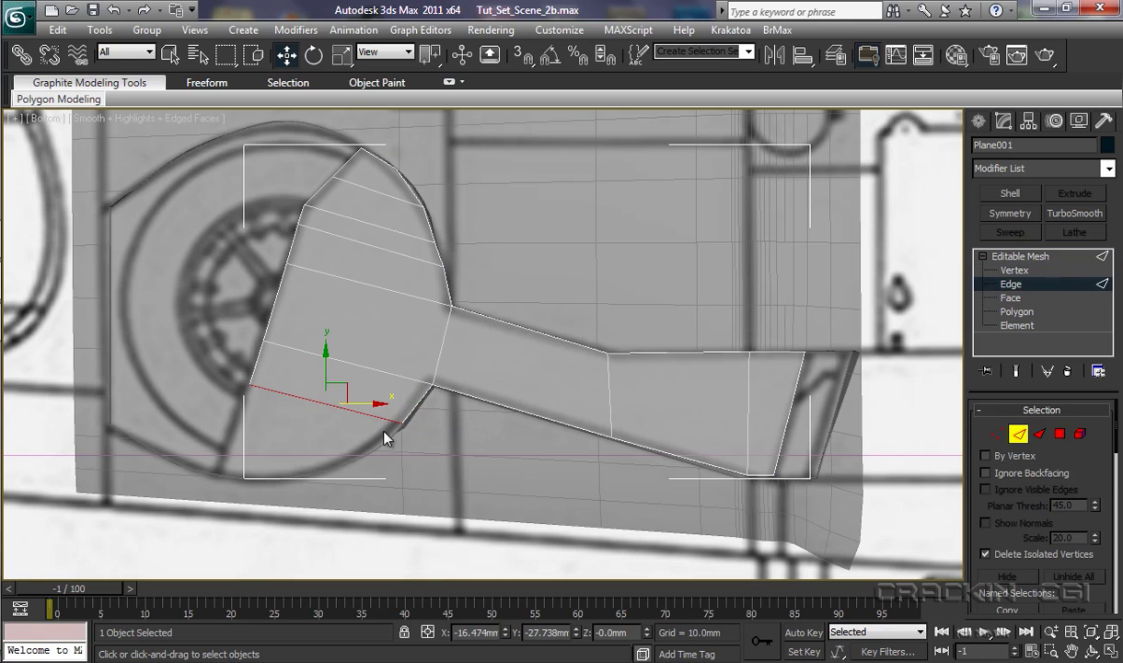
left_click_drag(316, 389, 364, 445, "shift")
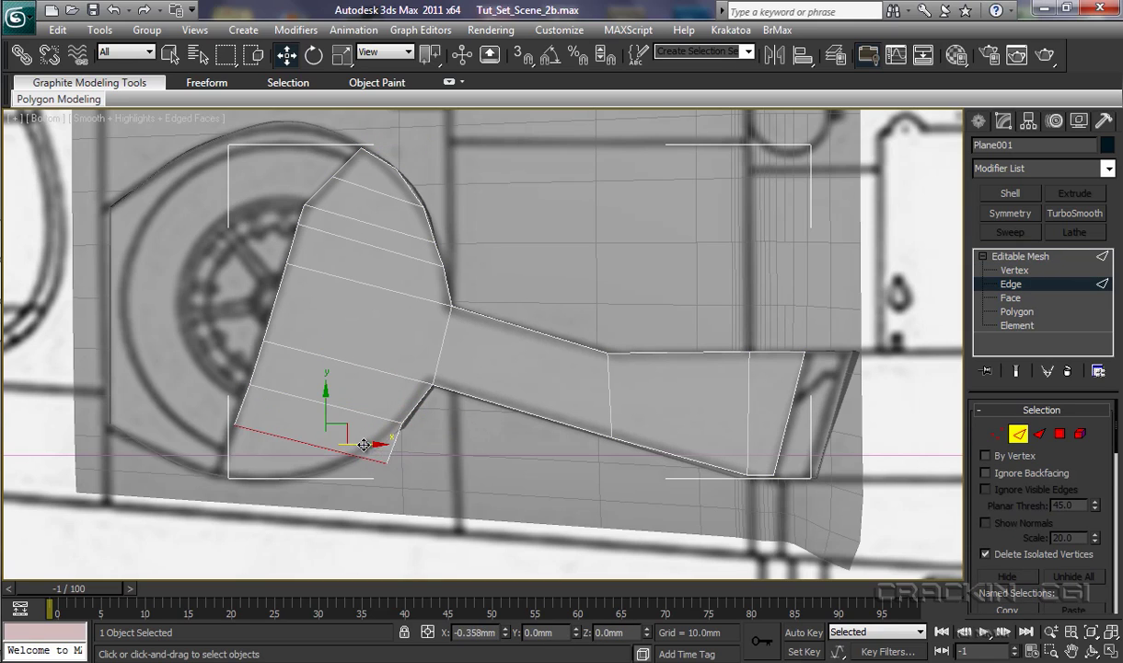
left_click(1014, 270)
left_click(390, 459)
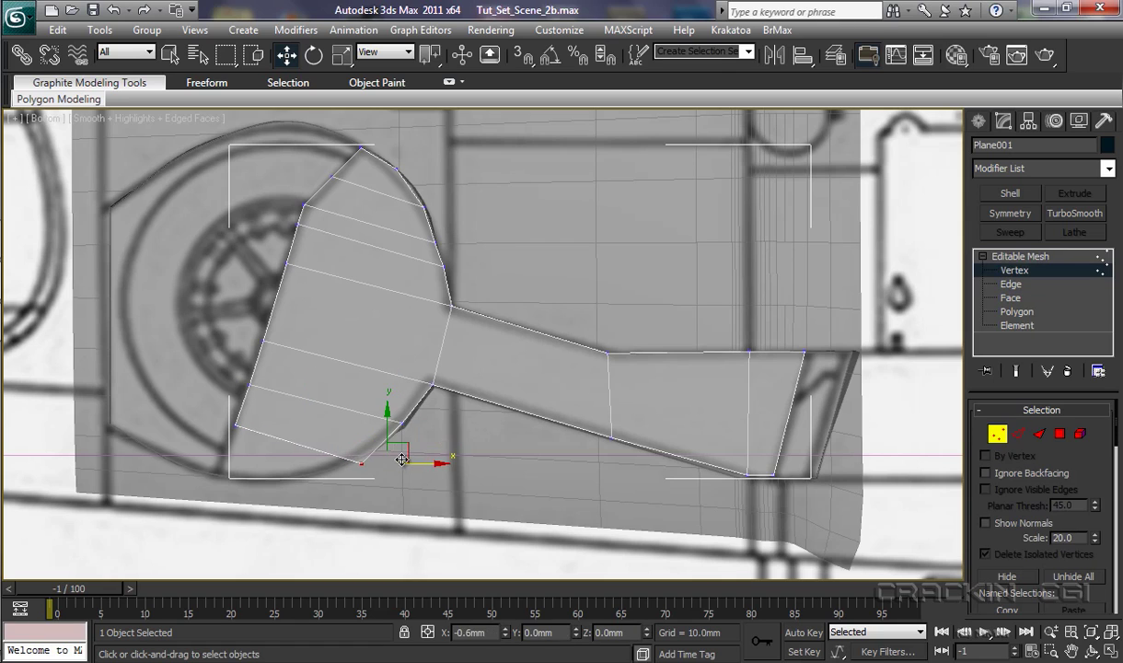
left_click_drag(362, 416, 365, 408)
Add the lowest strip down to the end of the diagonal line, place its inboard vertex on the circle and finish vertex editing.
left_click(1010, 284)
left_click(318, 444)
left_click_drag(300, 394, 258, 441, "shift")
left_click(1014, 269)
left_click(343, 502)
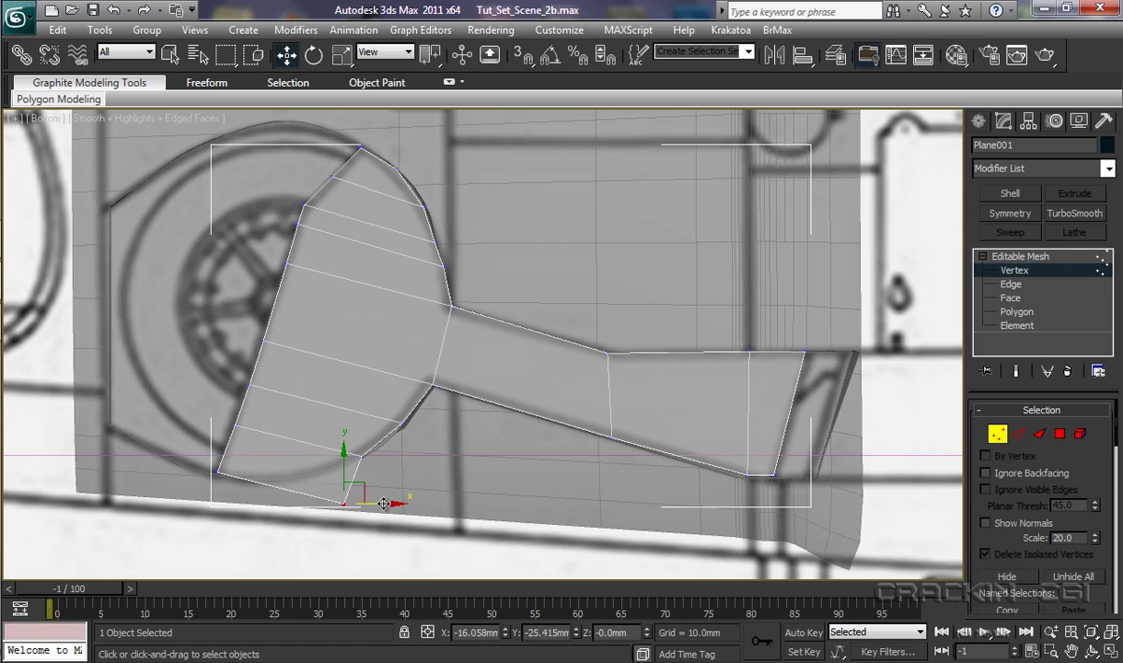
left_click_drag(383, 503, 335, 477)
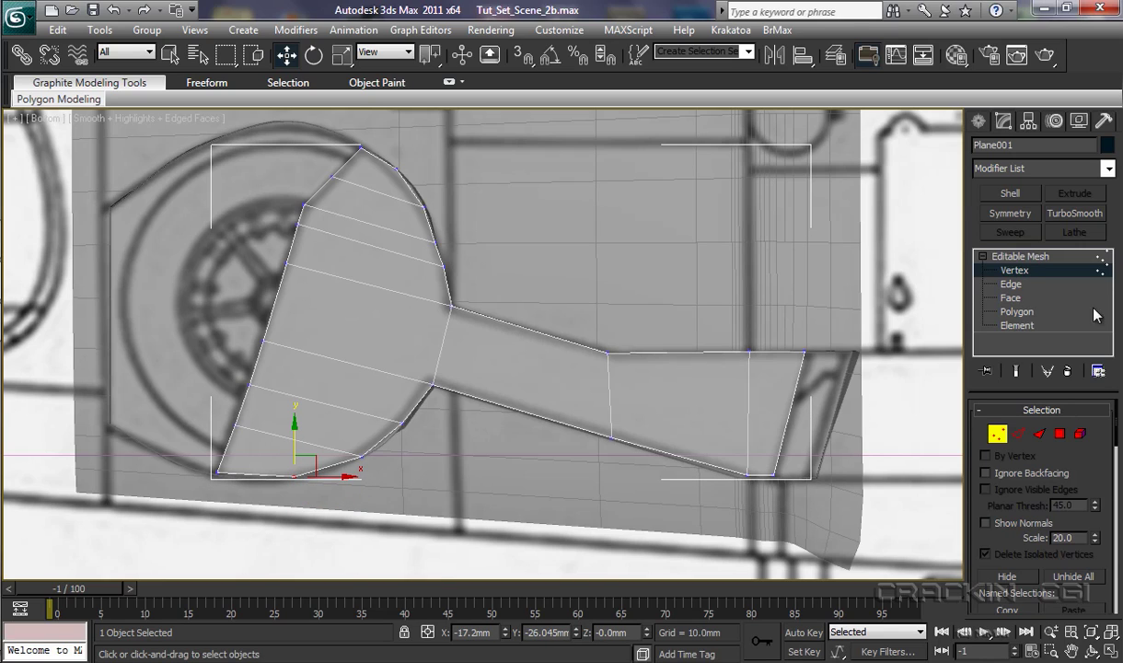
left_click(1020, 257)
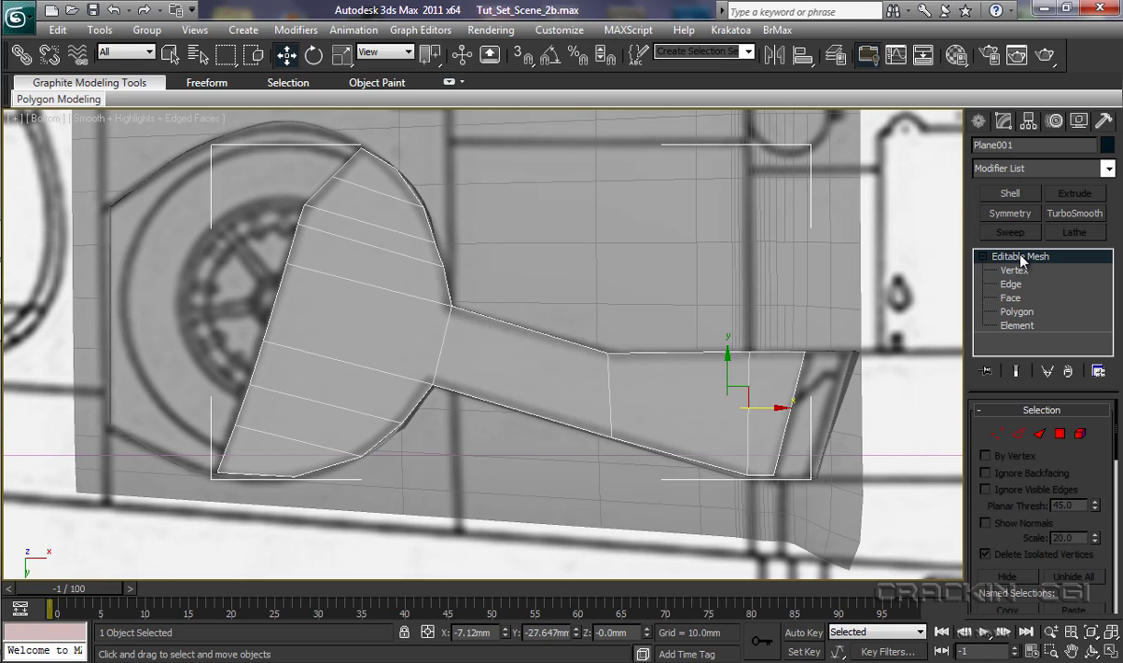
In the front view, raise the whole leg cover plane vertically to the wing's underside, at a Z height of about 15.4 mm.
key("f")
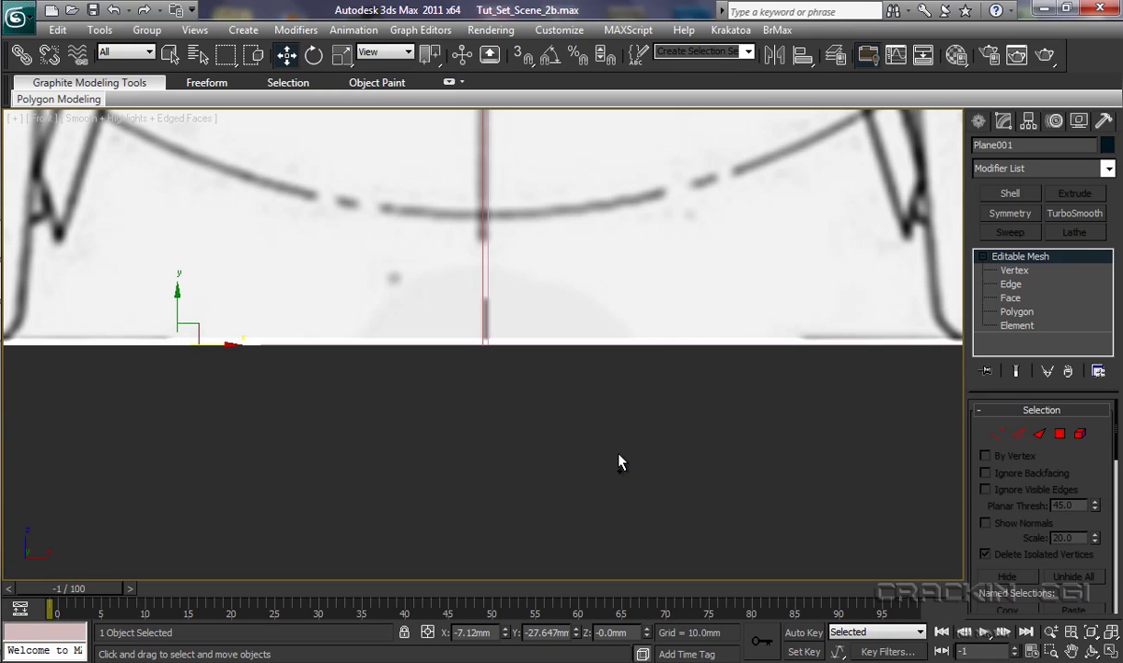
middle_click_drag(618, 460, 627, 562, "ctrl+alt")
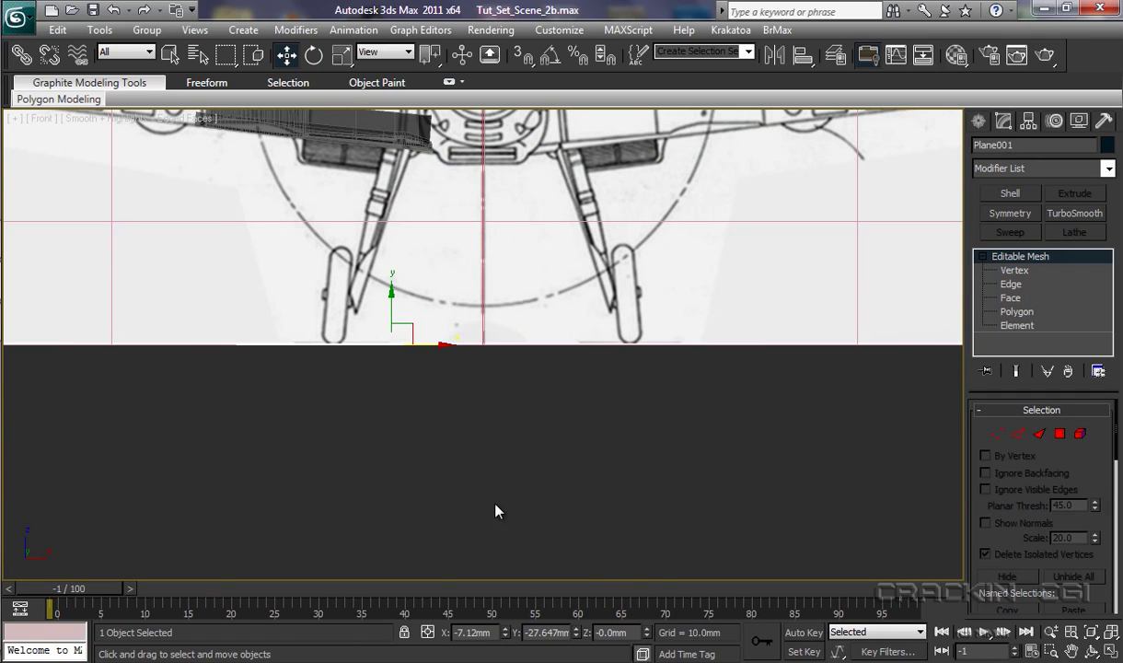
middle_click_drag(495, 511, 642, 588)
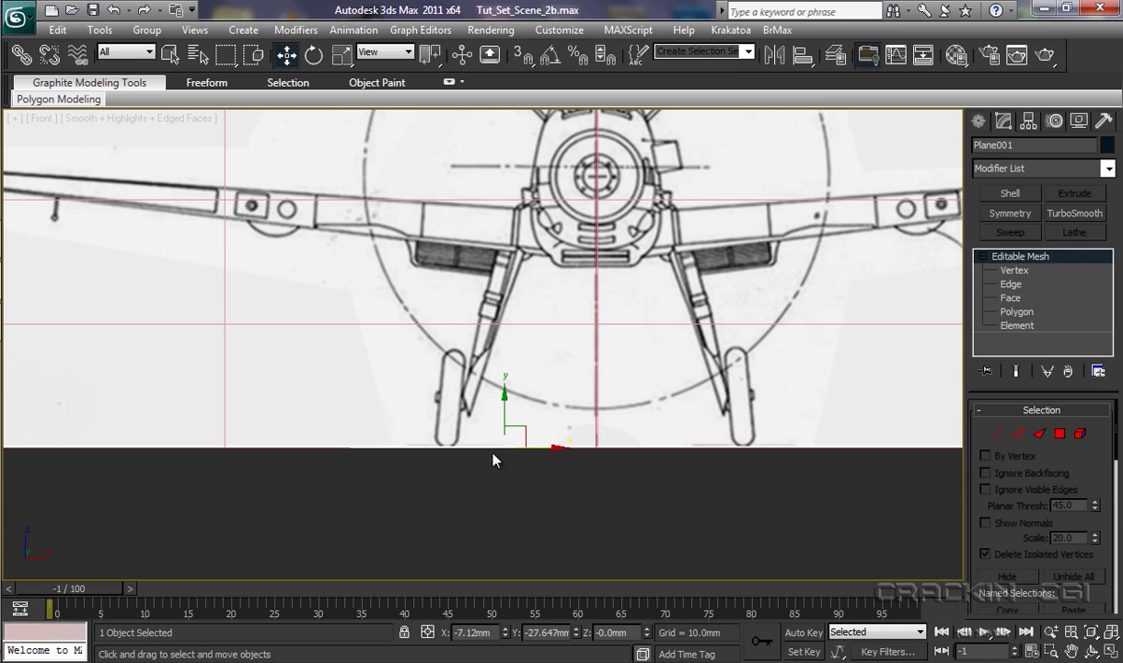
left_click_drag(503, 396, 532, 198)
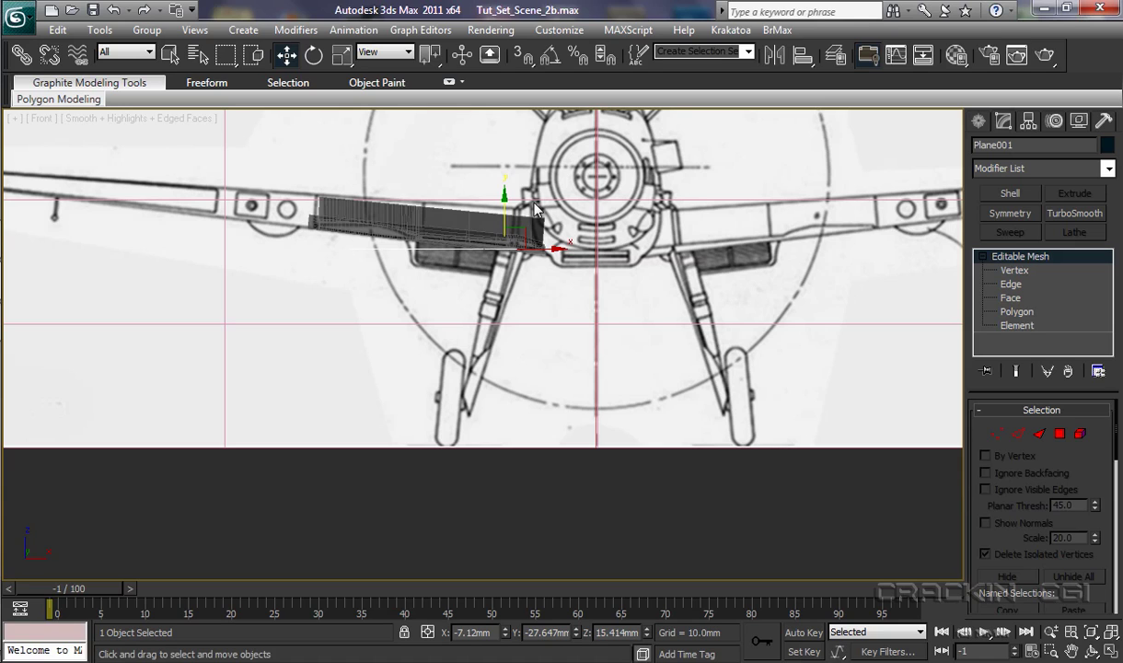
In the perspective view, raise the corner vertex at the leg's inboard end up to the wing's underside.
key("p")
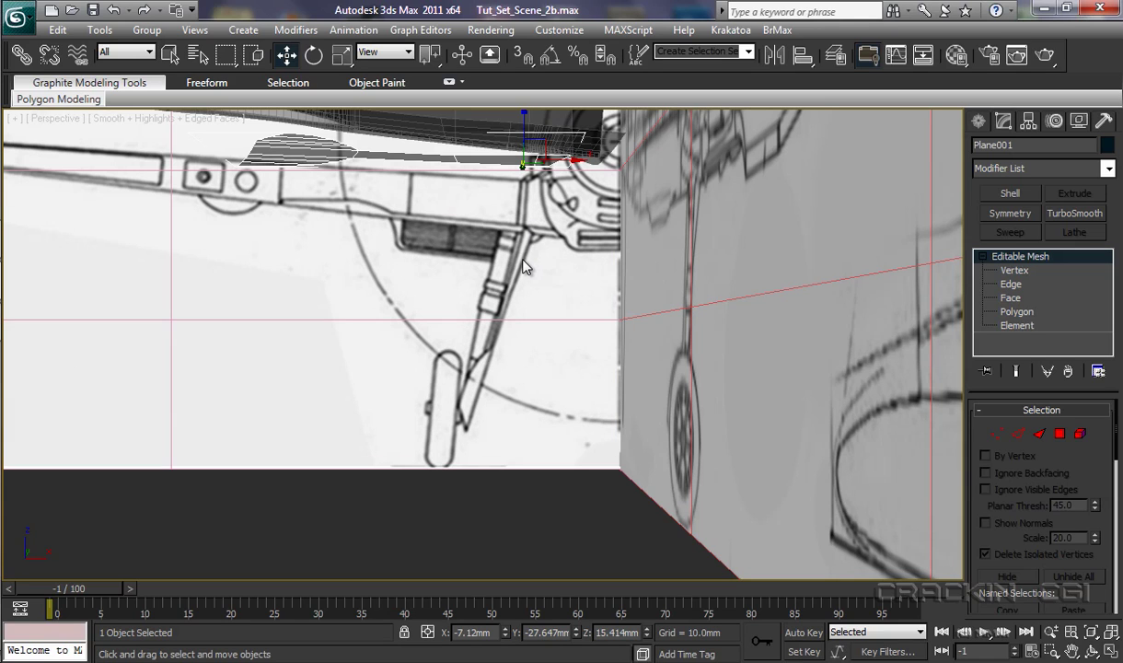
middle_click_drag(523, 268, 569, 279)
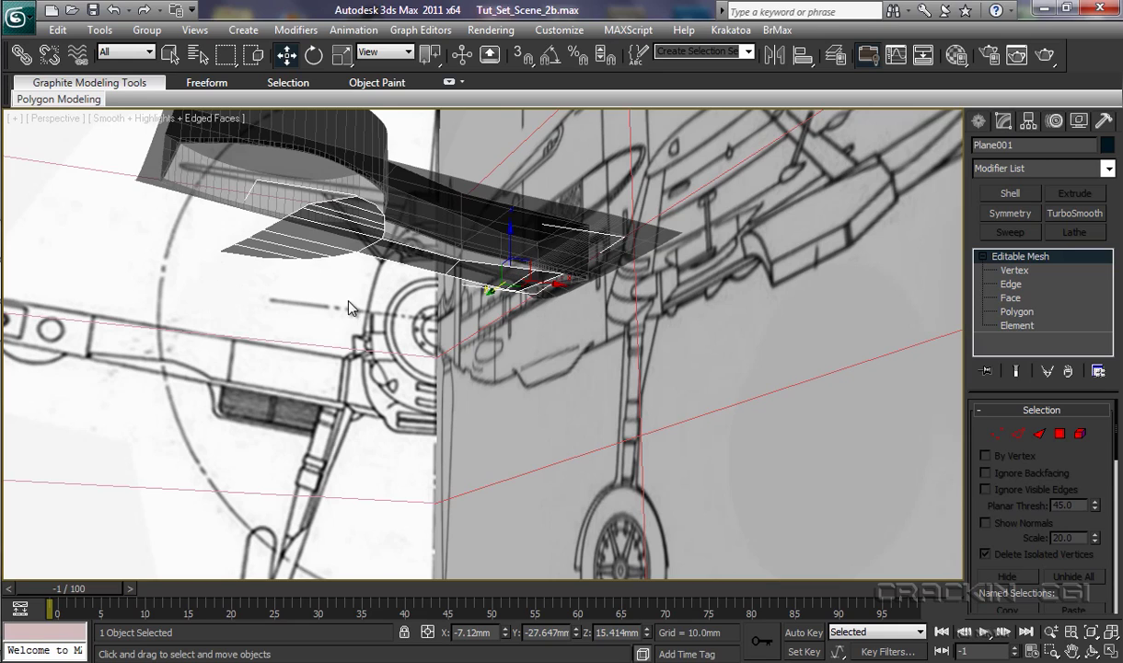
middle_click_drag(404, 368, 498, 470, "alt")
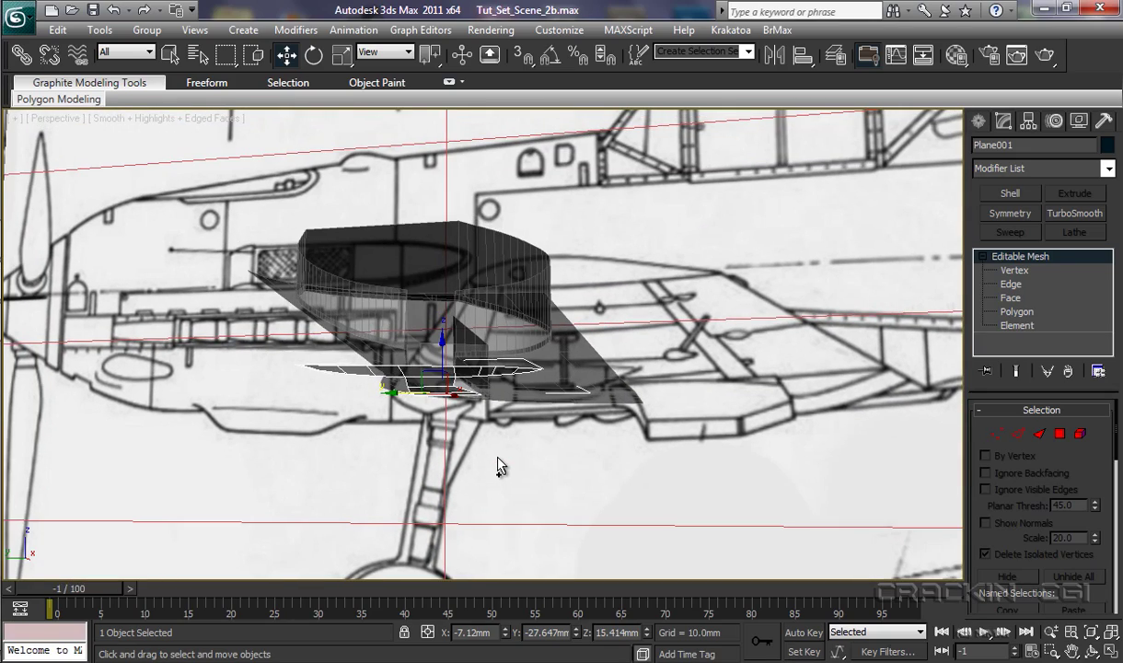
scroll(497, 466, "up", 8)
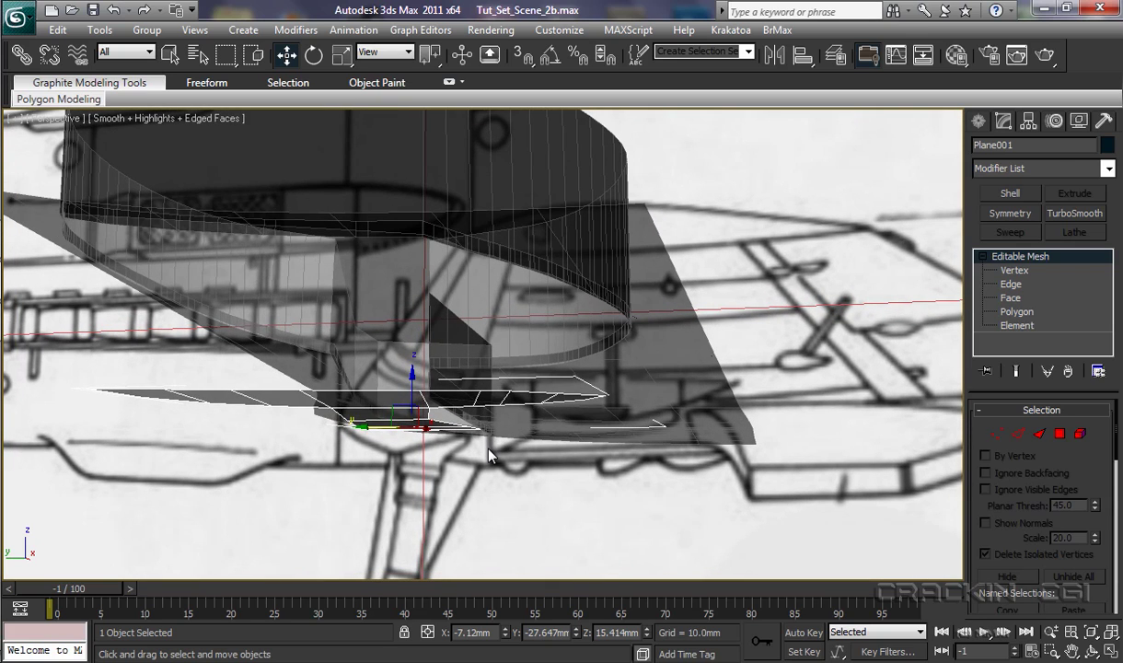
middle_click_drag(488, 451, 526, 435, "alt")
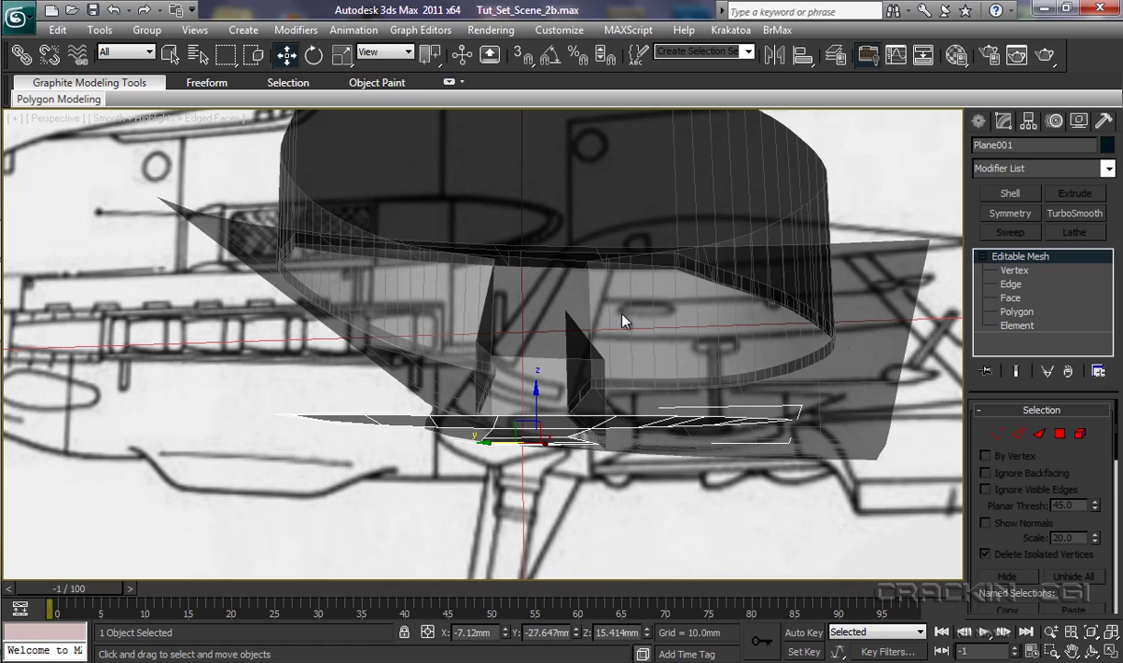
middle_click_drag(612, 322, 615, 334, "alt")
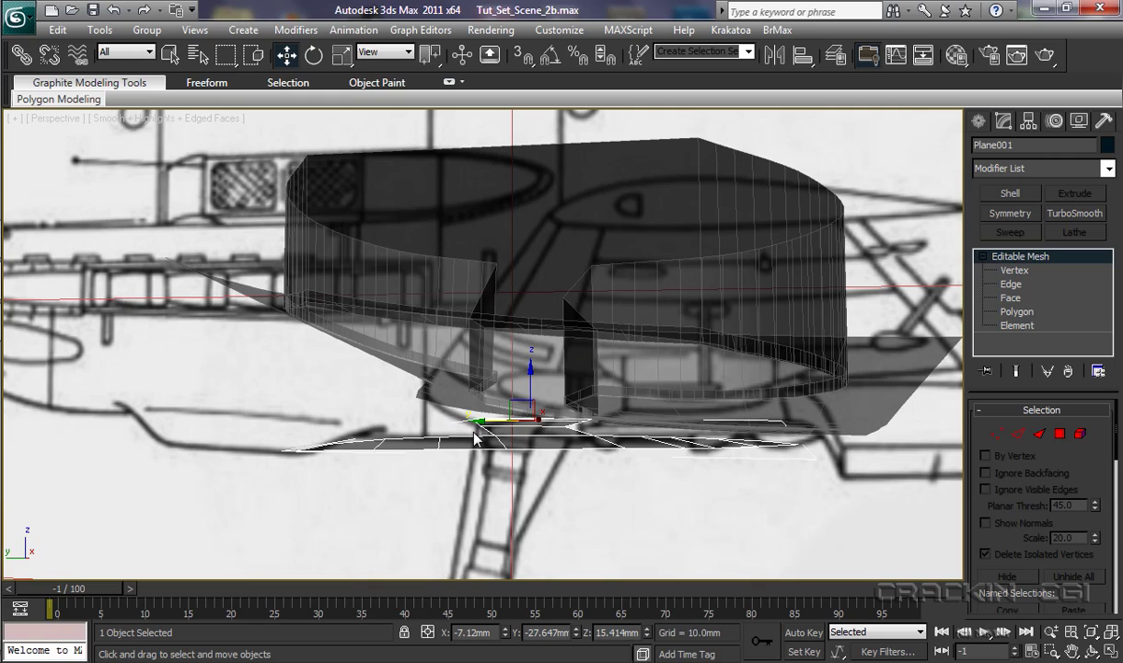
left_click(1016, 271)
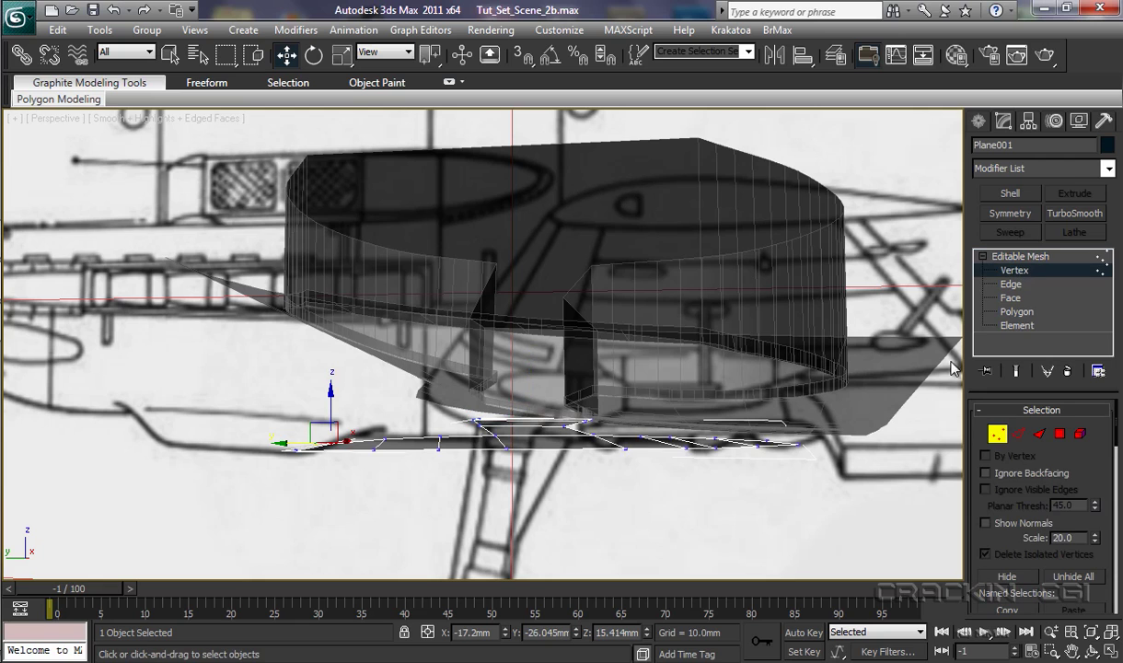
middle_click_drag(644, 485, 646, 495, "alt")
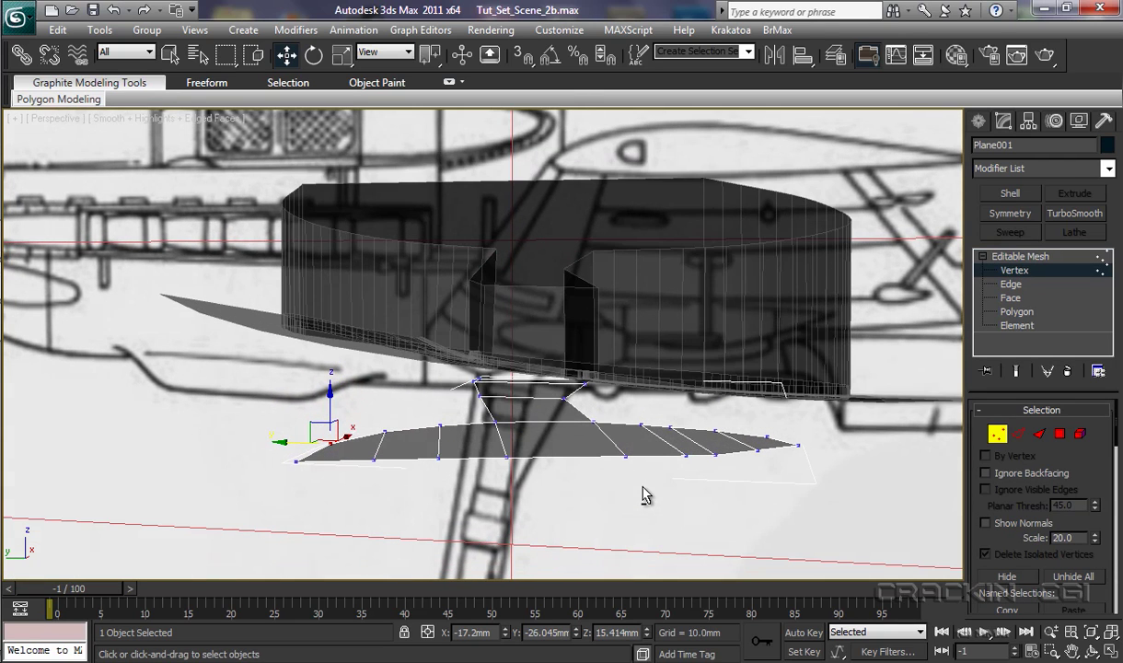
scroll(633, 497, "up", 5)
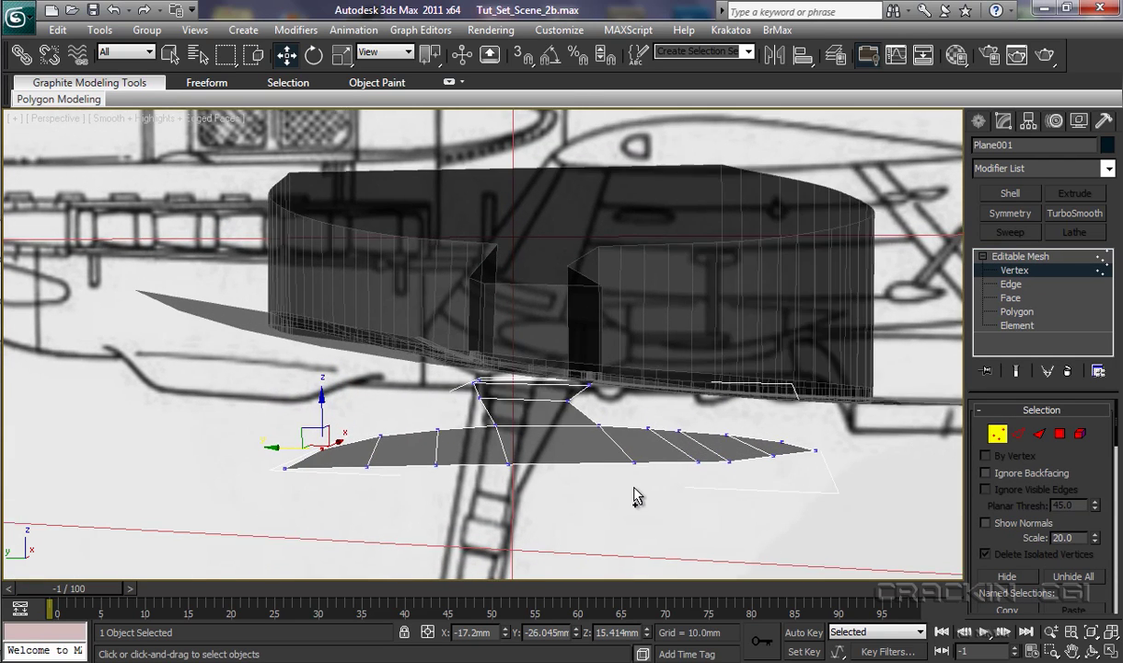
scroll(634, 483, "up", 3)
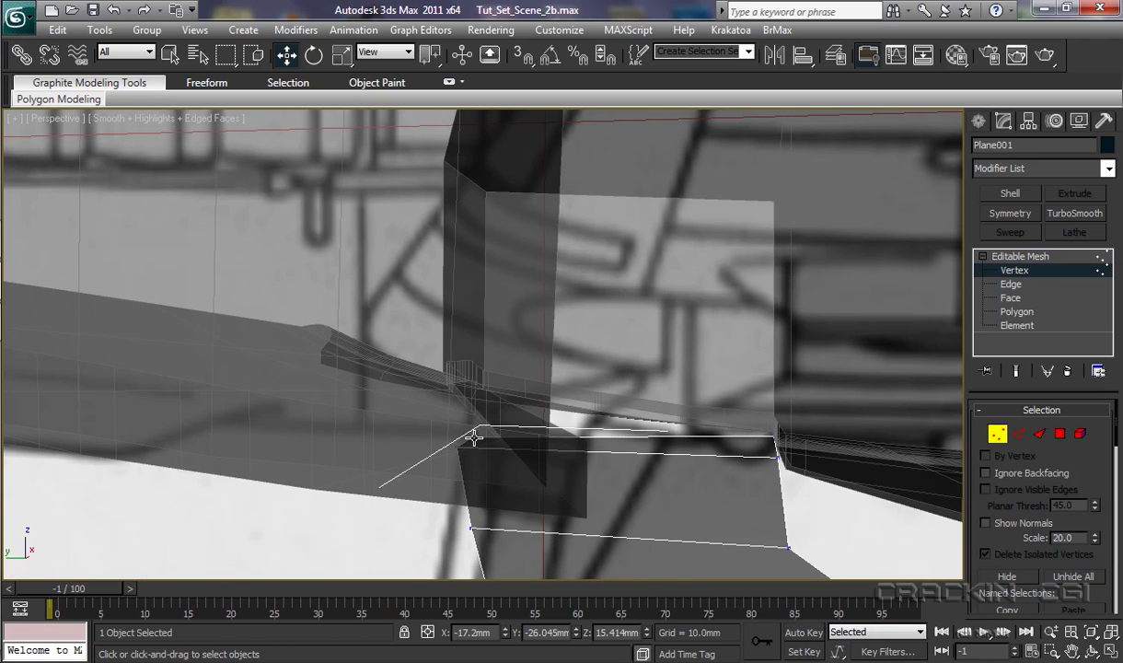
left_click(473, 438)
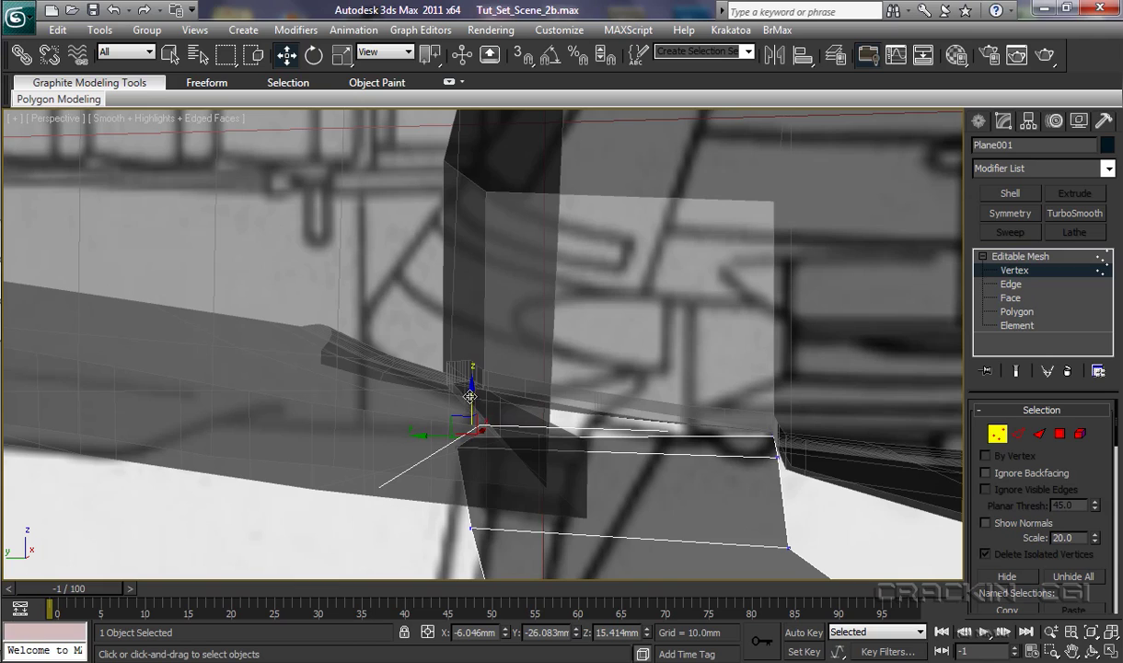
left_click_drag(469, 396, 478, 351)
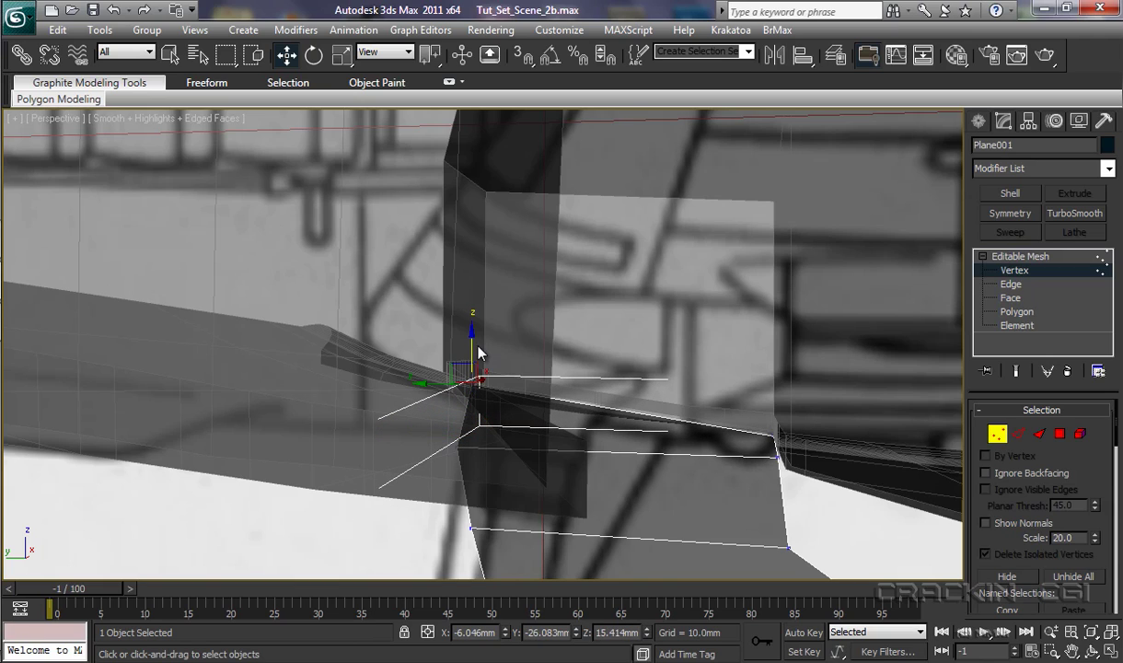
Raise the next vertices along the leg, including the pair at its bend, to follow the wing's lower surface.
left_click(457, 449)
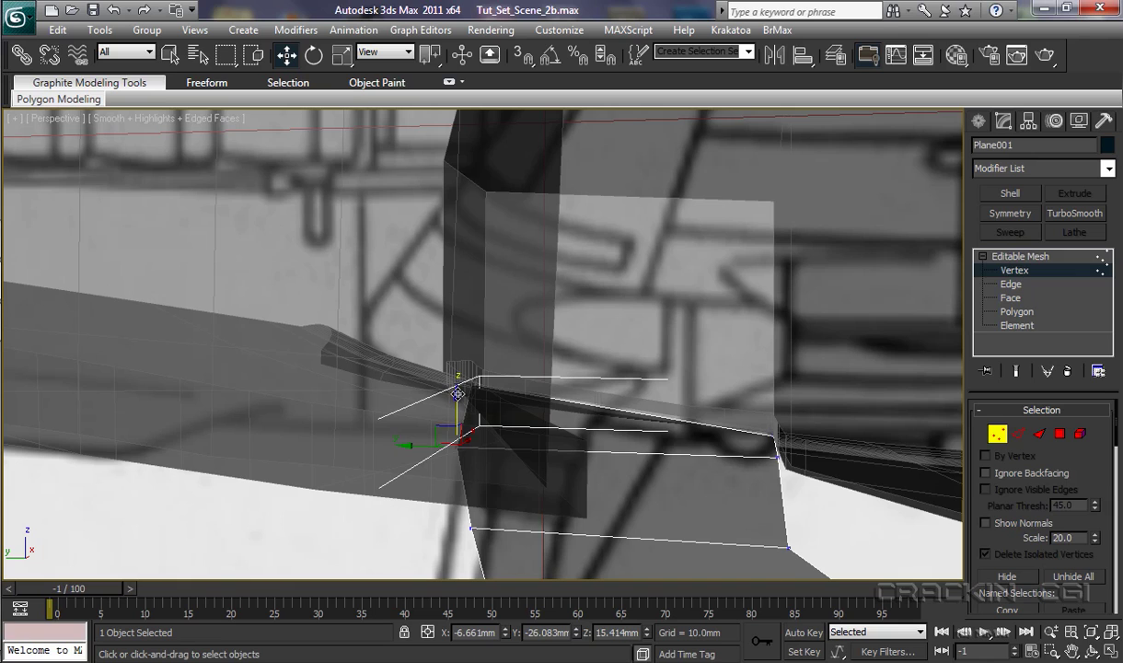
left_click_drag(457, 393, 477, 378)
left_click(776, 447)
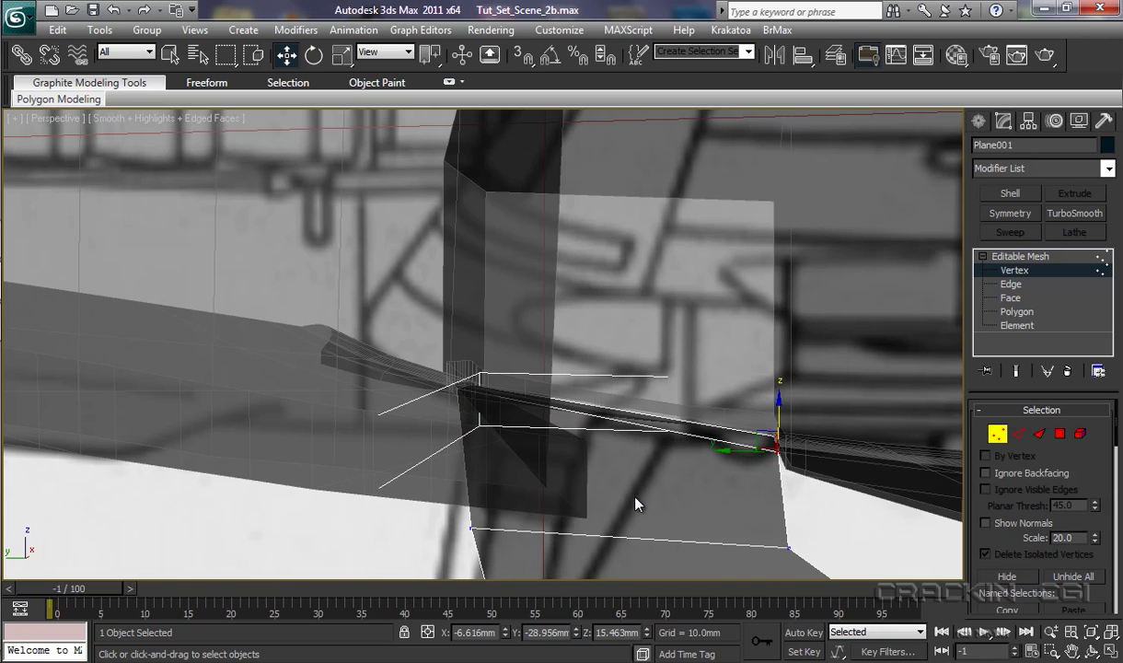
left_click_drag(471, 528, 471, 405)
left_click(787, 548)
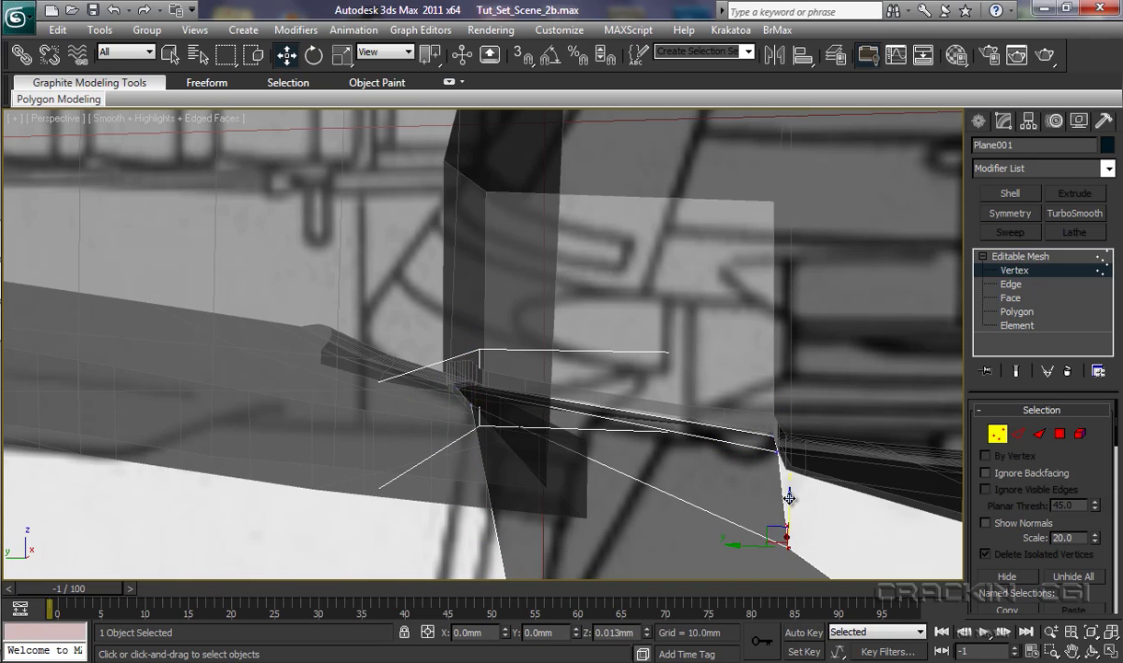
left_click_drag(788, 498, 731, 509)
Raise the two vertices where the leg joins the wheel cover up to the wing's underside.
middle_click_drag(732, 508, 509, 421, "alt")
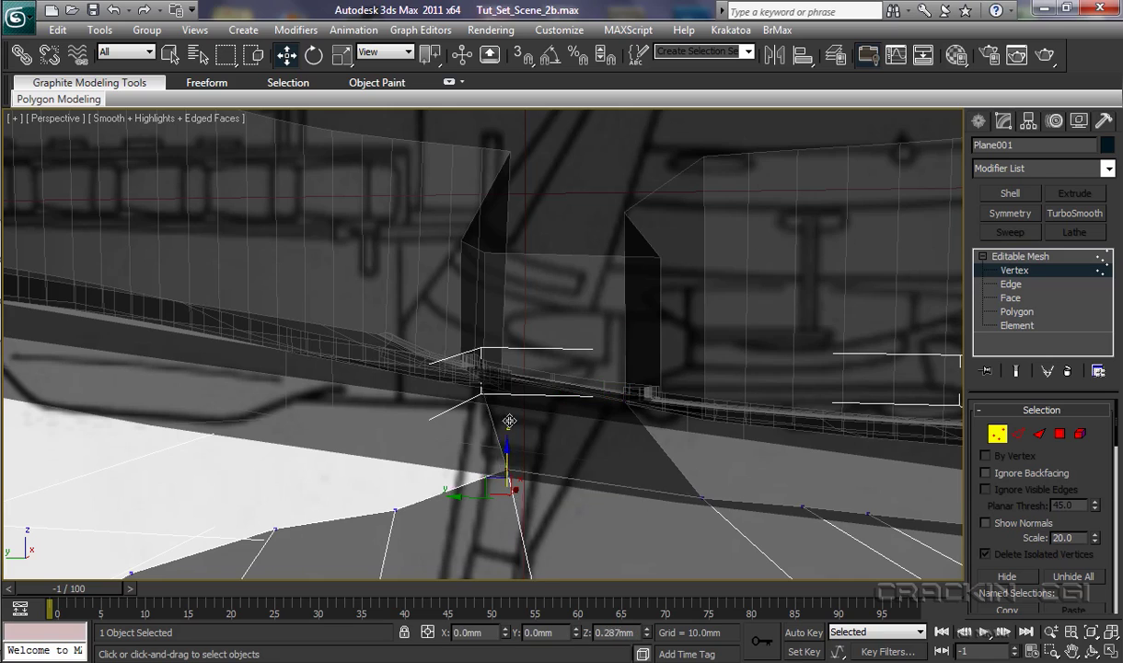
left_click_drag(509, 420, 513, 344)
left_click(701, 495)
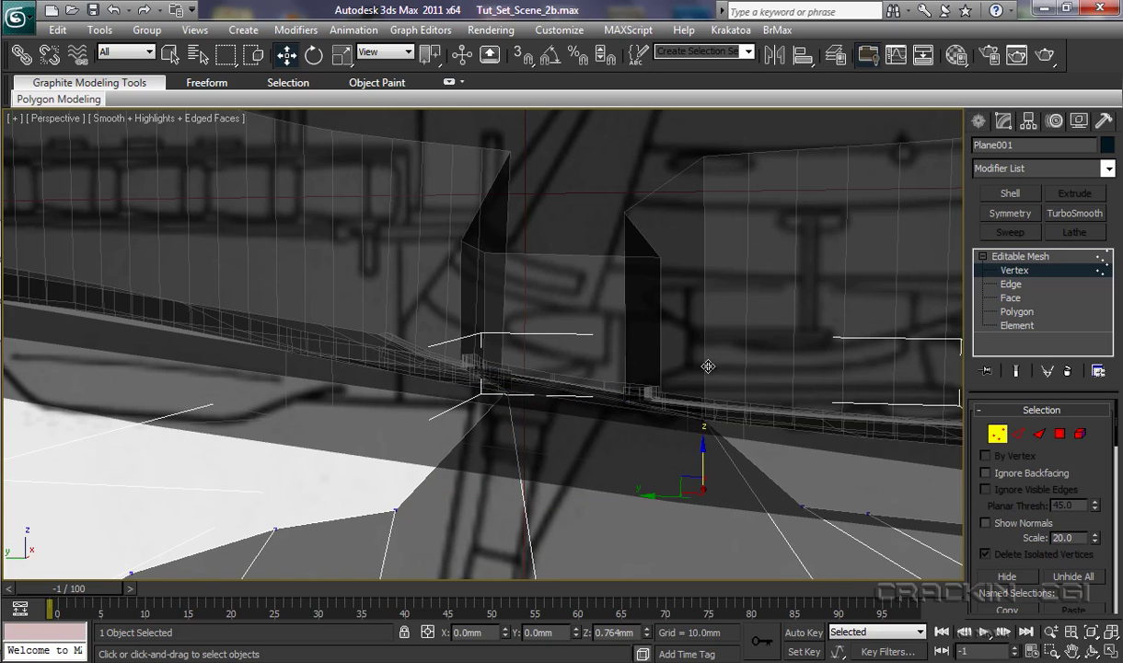
Raise the neighbouring vertices on the wheel cover's inboard edge, two on each side of the leg, to the wing's surface.
left_click(396, 509)
left_click_drag(396, 509, 406, 346)
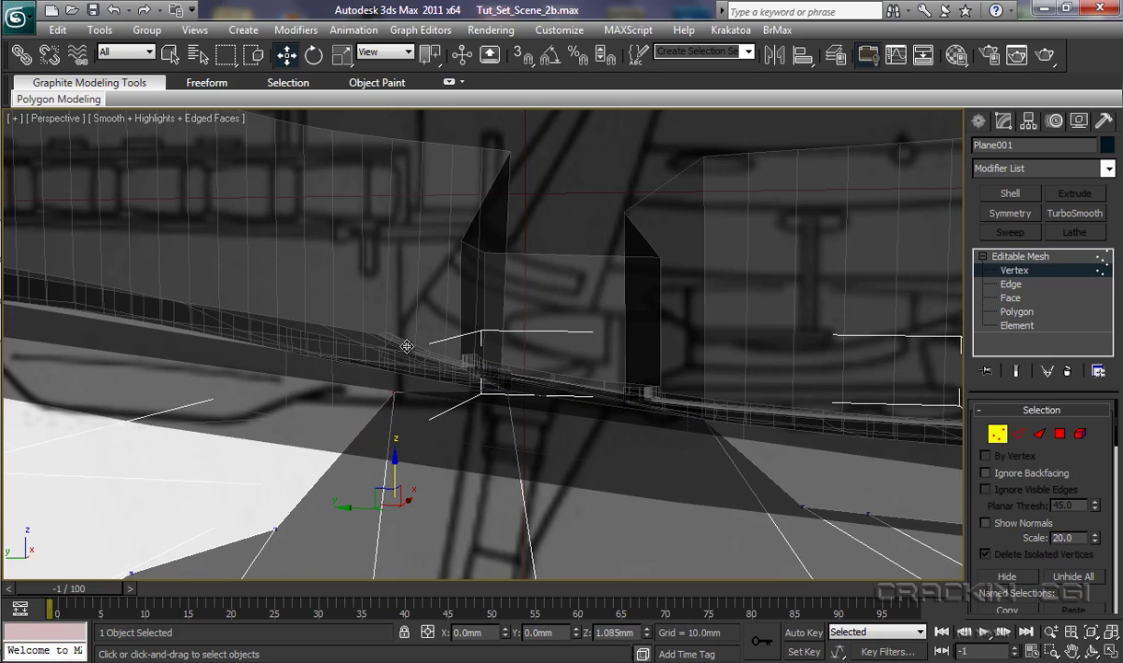
left_click(800, 504)
left_click_drag(800, 504, 803, 439)
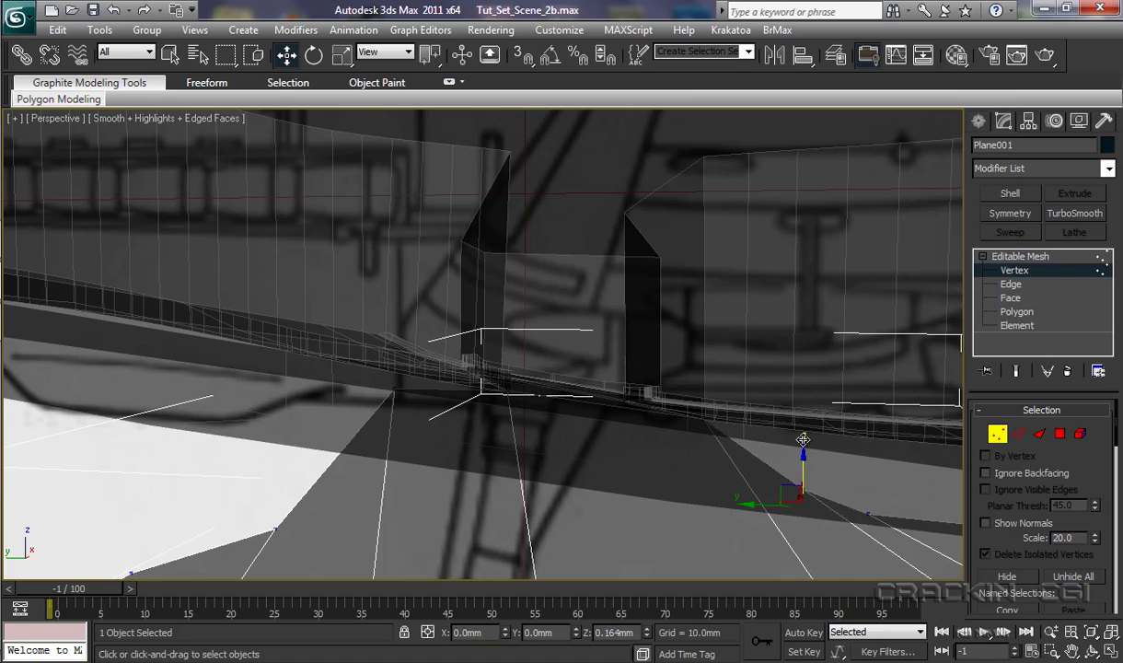
left_click(274, 530)
left_click_drag(275, 530, 290, 326)
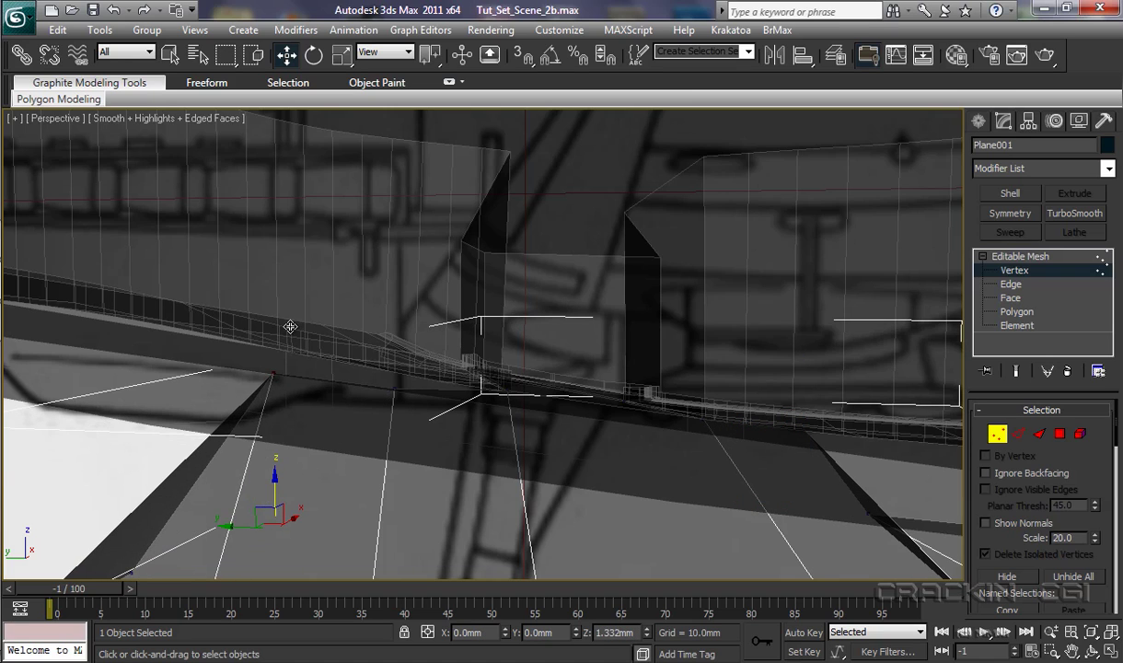
left_click(272, 373)
left_click(865, 506)
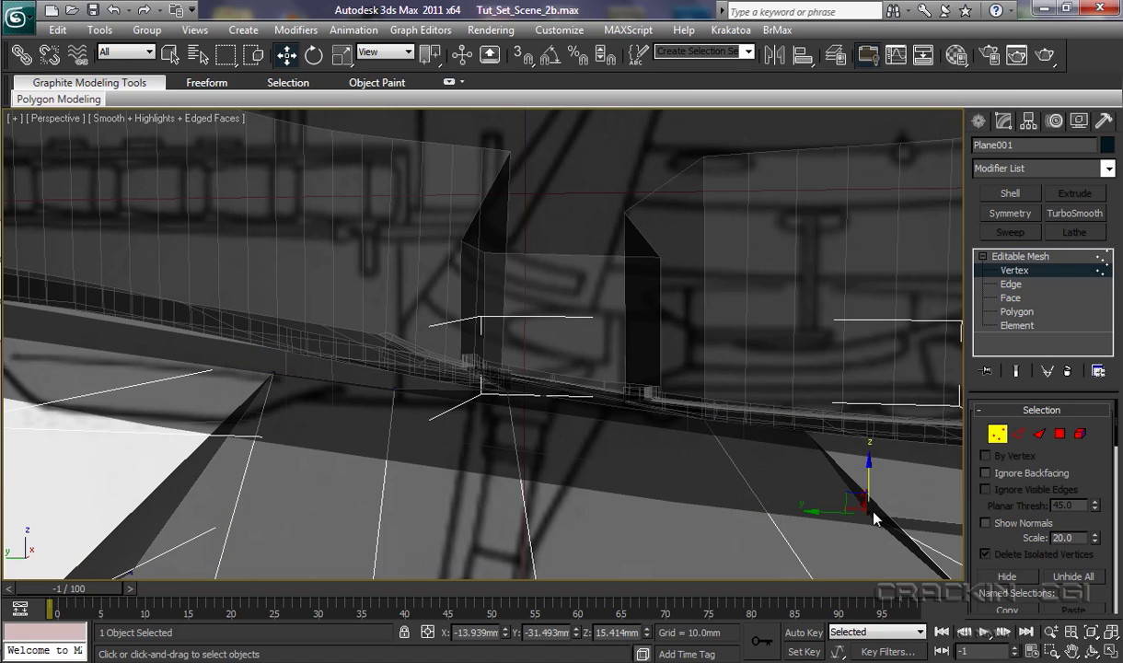
left_click_drag(865, 506, 863, 423)
Raise the two vertices at the wheel cover's forward end toward the wing's lower surface.
scroll(567, 495, "down", 3)
middle_click_drag(566, 495, 561, 359, "alt")
left_click_drag(566, 340, 565, 227)
left_click(710, 506)
left_click_drag(709, 455, 721, 259)
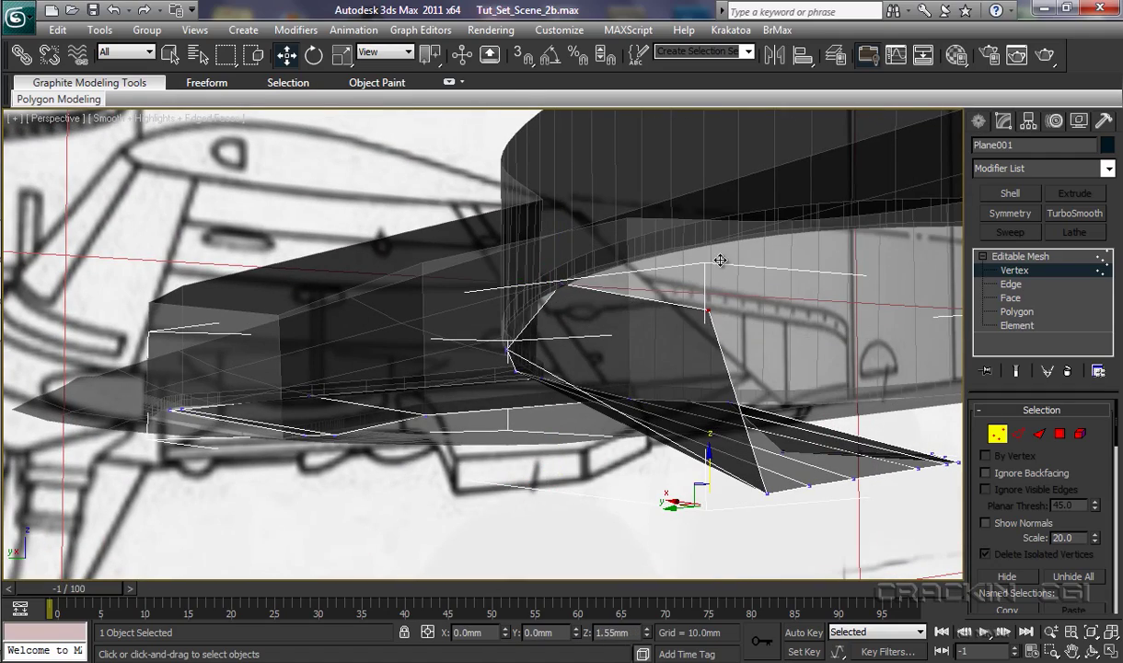
Raise the next vertices along the wheel cover's curved edge up to the wing's underside.
scroll(672, 408, "up", 5)
middle_click_drag(672, 407, 492, 453, "alt")
left_click_drag(711, 266, 718, 201)
middle_click_drag(846, 423, 715, 351)
left_click(683, 453)
left_click_drag(685, 409, 694, 271)
middle_click_drag(695, 272, 647, 261, "alt")
left_click(722, 225)
left_click(823, 265)
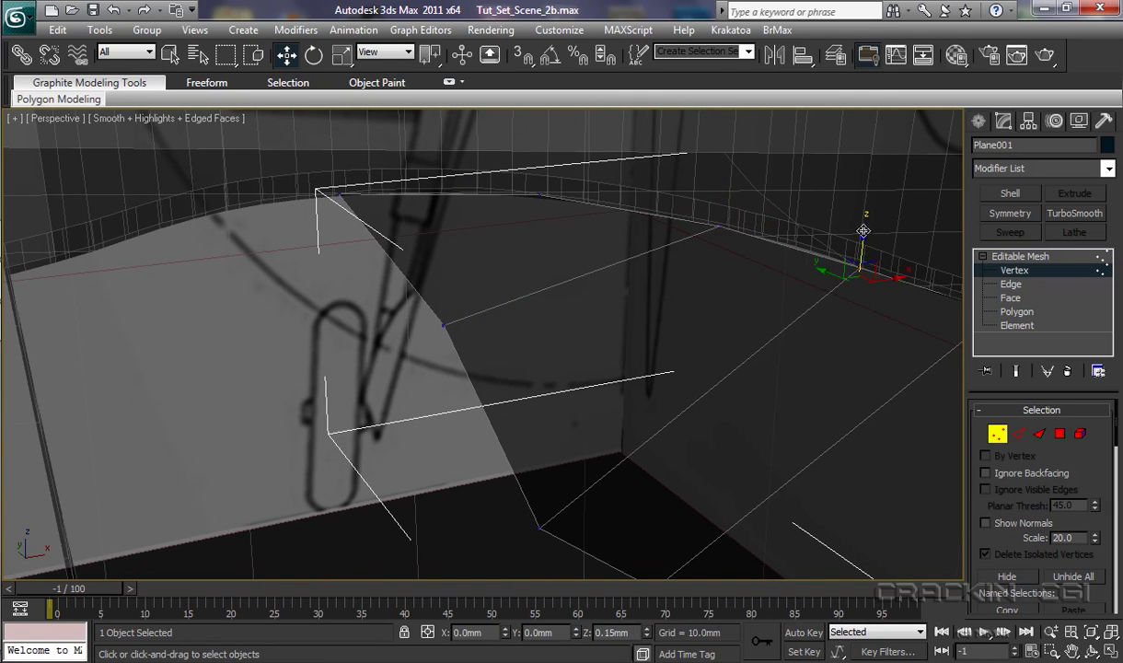
Raise further low vertices around the wheel cover's rim toward the wing's lower surface.
middle_click_drag(824, 264, 411, 405, "alt")
left_click_drag(383, 323, 725, 413)
middle_click_drag(724, 413, 466, 262, "alt")
left_click_drag(543, 383, 759, 373)
middle_click_drag(760, 373, 610, 409, "alt")
left_click_drag(609, 415, 701, 337)
middle_click_drag(701, 337, 809, 414, "alt")
left_click_drag(846, 443, 857, 278)
middle_click_drag(872, 355, 492, 305, "alt")
Fine-tune the heights of the vertices at the leg's end so they sit against the edge of the wing opening.
left_click(488, 279)
left_click_drag(491, 251, 491, 249)
middle_click_drag(491, 249, 702, 443, "alt")
left_click(484, 324)
left_click(597, 313)
left_click(710, 394)
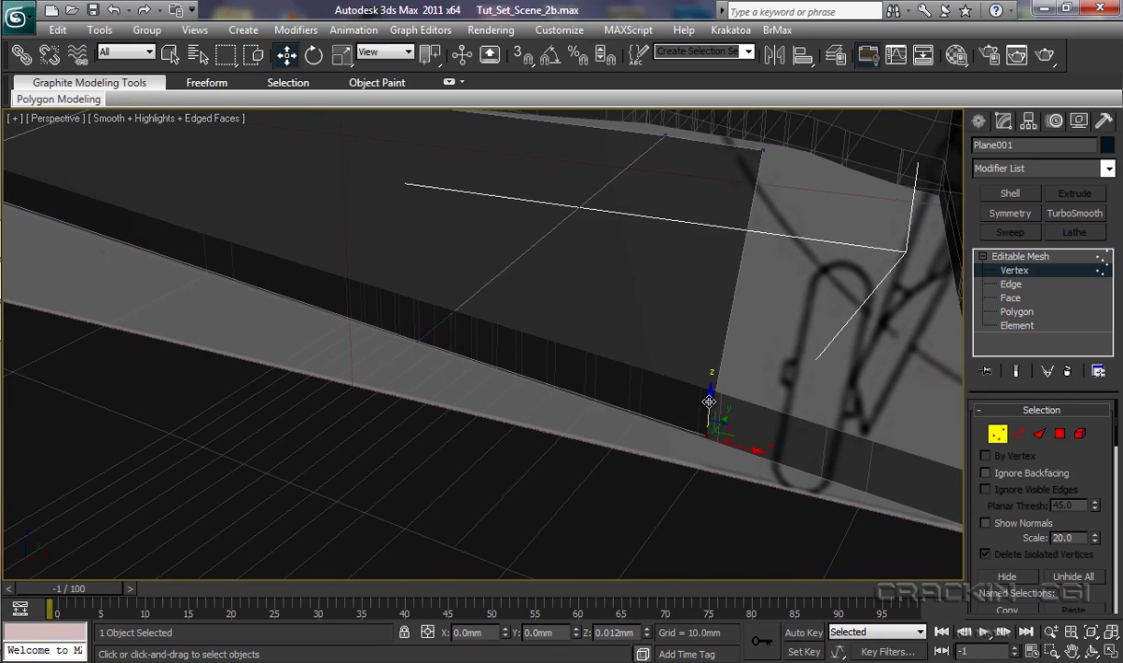
middle_click_drag(710, 394, 713, 407)
left_click(672, 276)
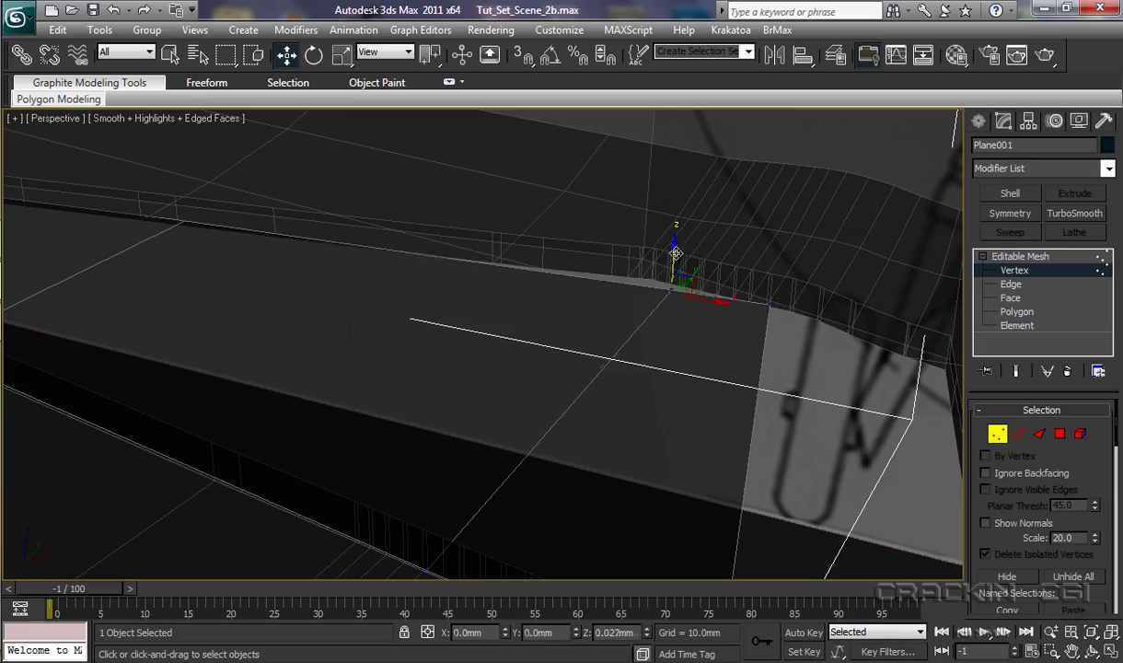
Fine-tune the vertex heights where the leg meets the wheel cover to match the wing's underside.
middle_click_drag(701, 326, 604, 421, "alt")
left_click(691, 254)
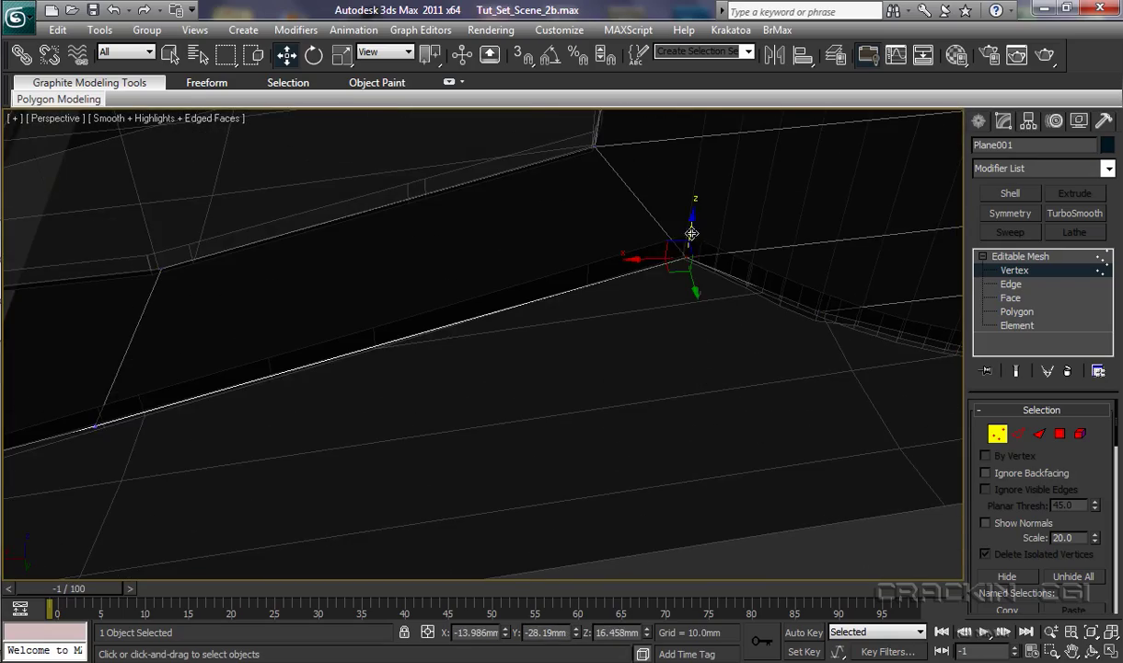
left_click_drag(691, 236, 691, 230)
middle_click_drag(803, 346, 396, 451, "alt")
left_click(44, 456)
middle_click_drag(44, 455, 142, 394, "alt")
left_click_drag(143, 394, 239, 375)
middle_click_drag(239, 375, 661, 394, "alt")
Raise the low vertices along the wheel cover's straight outboard edge, one by one, to the wing's lower surface.
left_click_drag(850, 457, 786, 451)
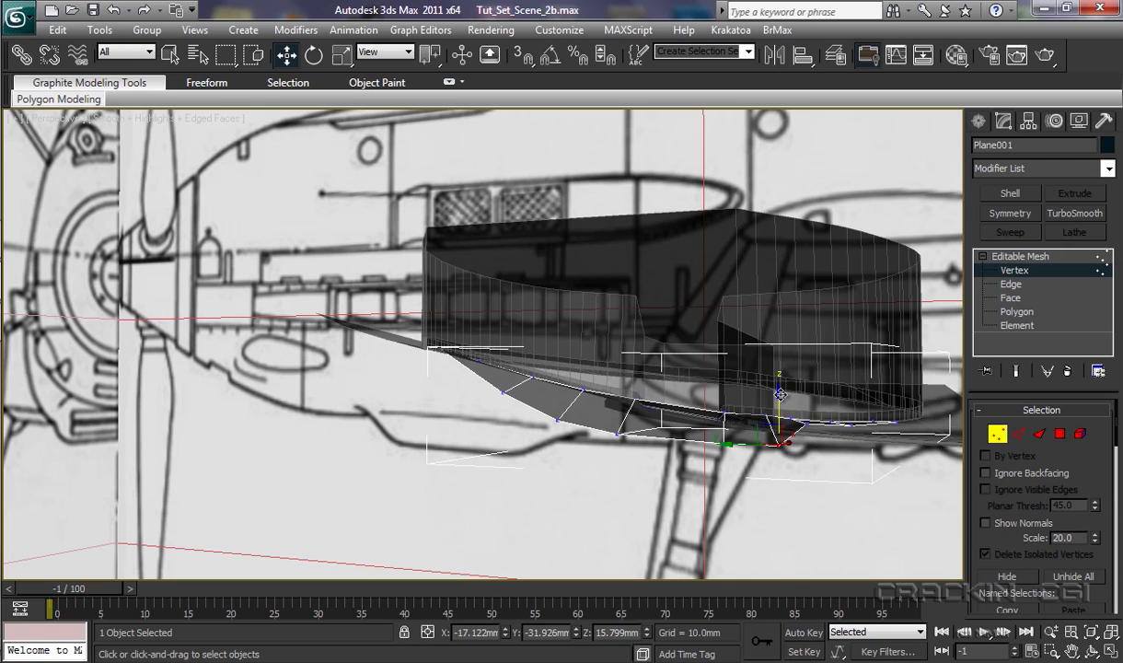
left_click(723, 439)
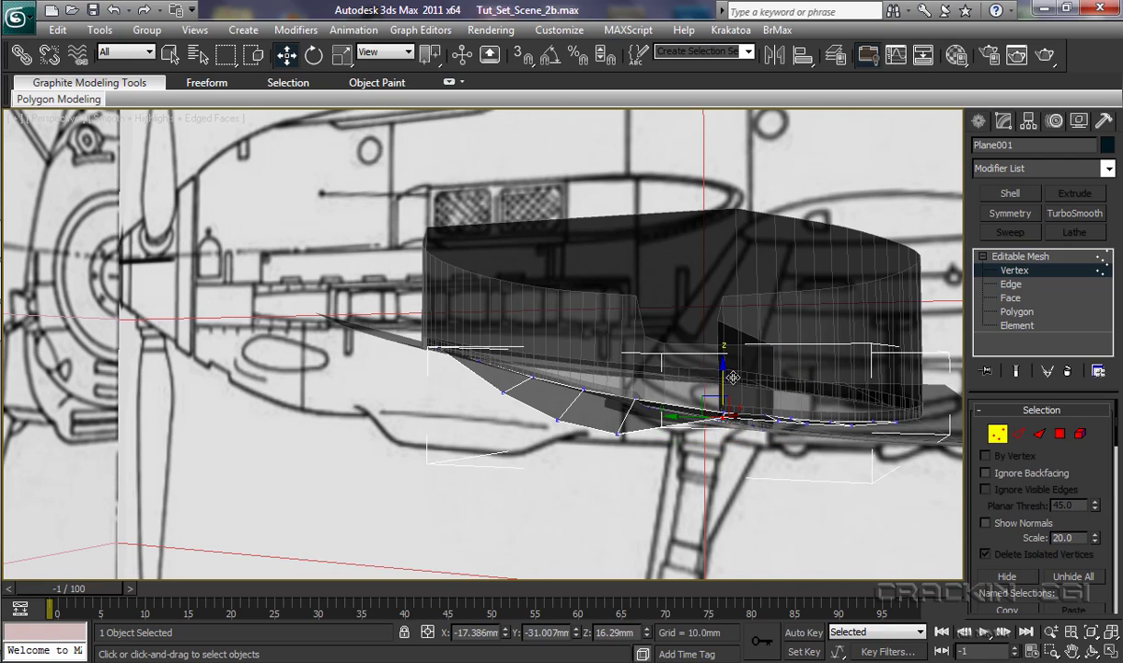
left_click(618, 433)
left_click_drag(618, 379, 628, 353)
left_click(558, 422)
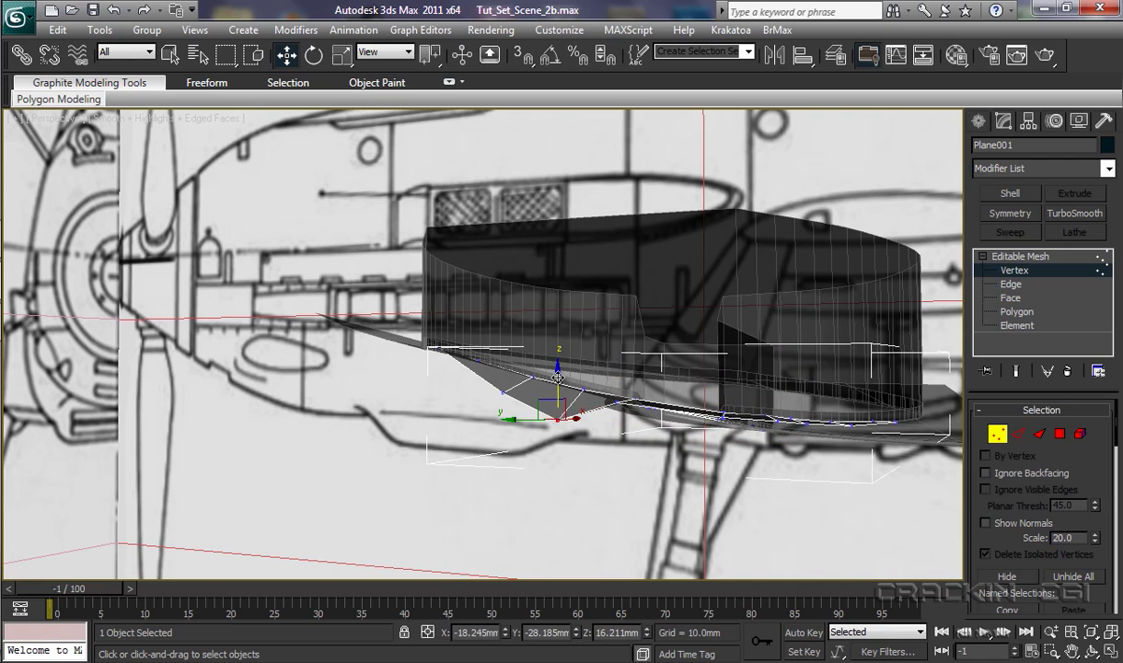
left_click_drag(563, 371, 510, 331)
Adjust the height of the protruding vertex on the wheel cover's straight edge to about Z 16.17 mm, in line with the wing's underside.
middle_click_drag(592, 449, 652, 378, "alt")
left_click(644, 374)
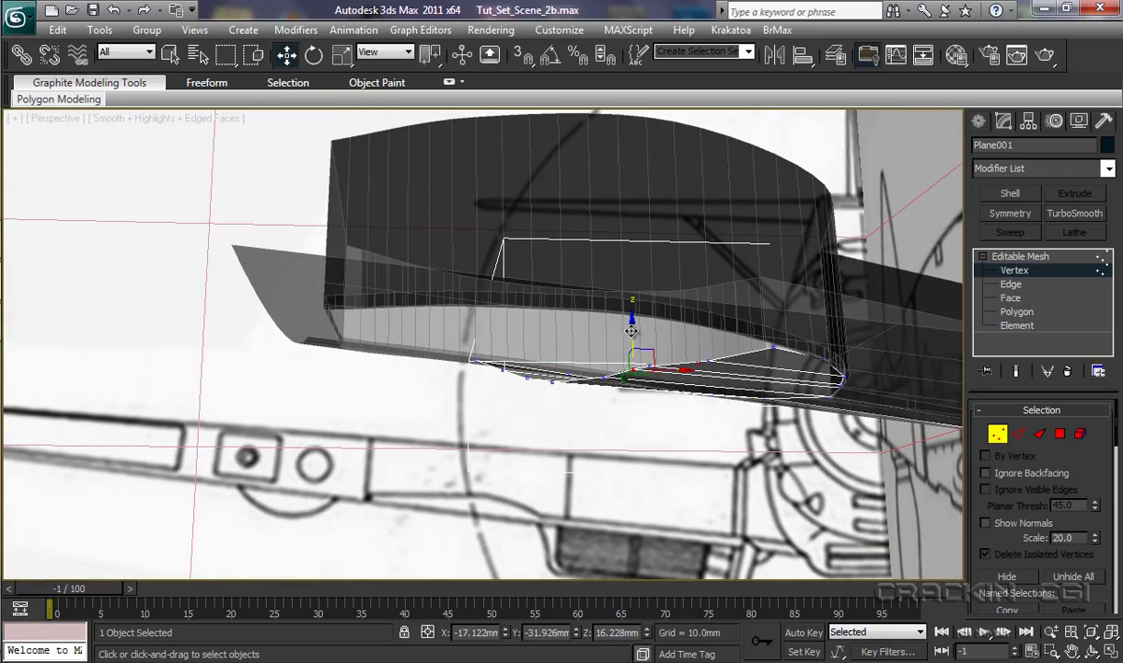
left_click_drag(651, 331, 649, 317)
middle_click_drag(648, 317, 715, 386, "alt")
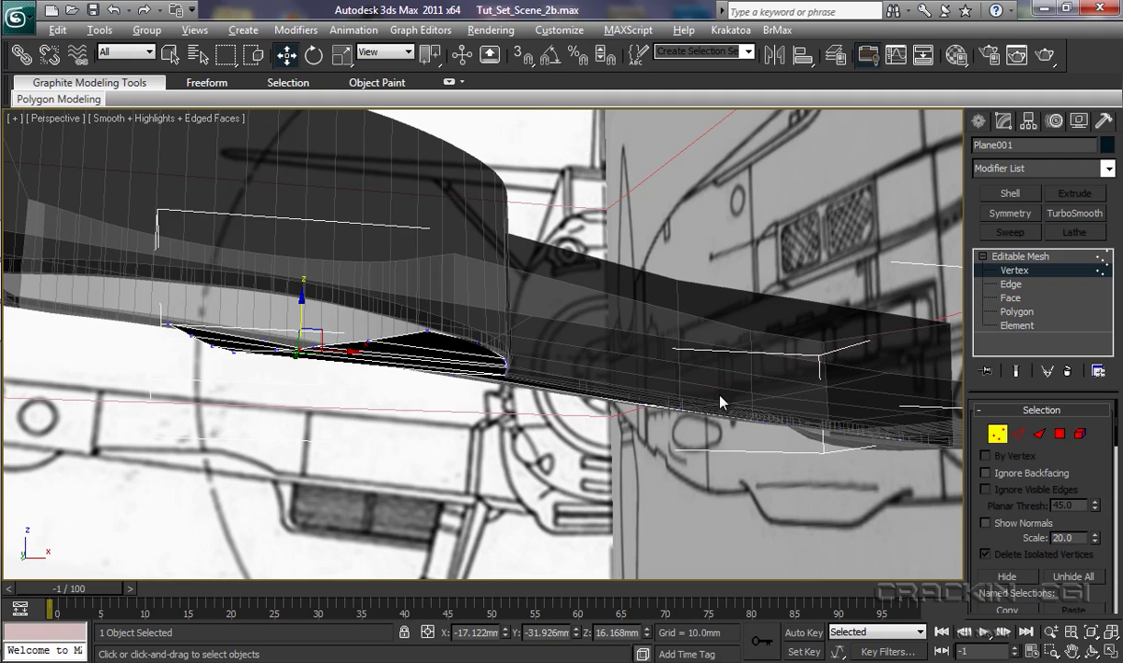
middle_click_drag(706, 402, 734, 393, "alt")
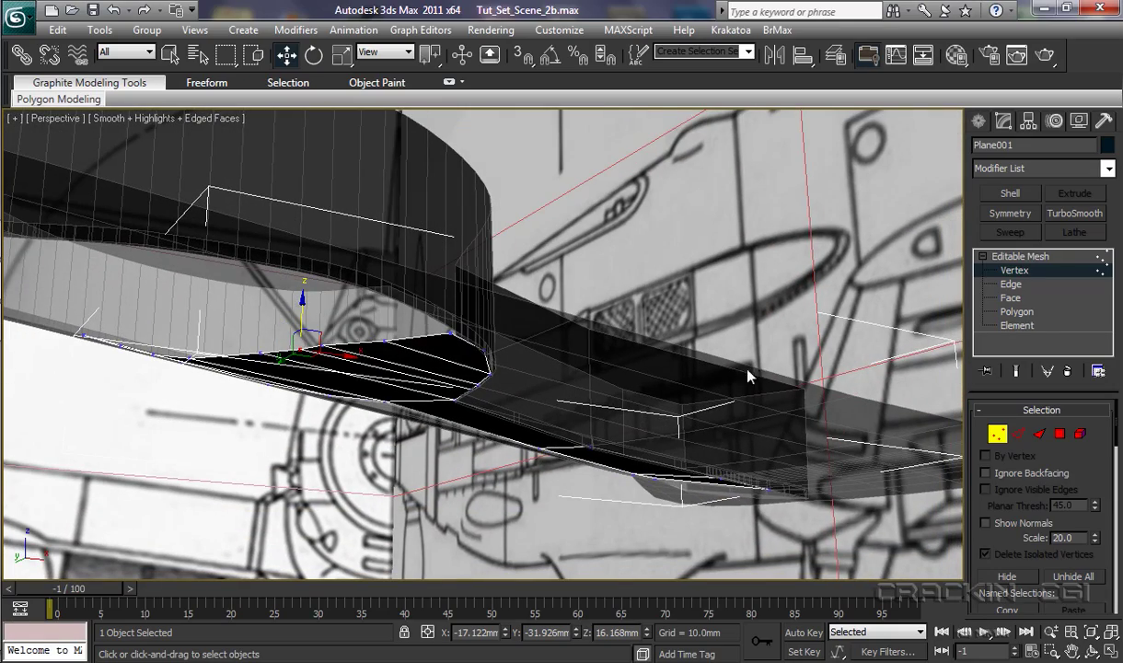
Leave vertex editing and apply a Shell modifier to the leg and wheel cover, with the outer amount set to 0 mm.
left_click(1023, 257)
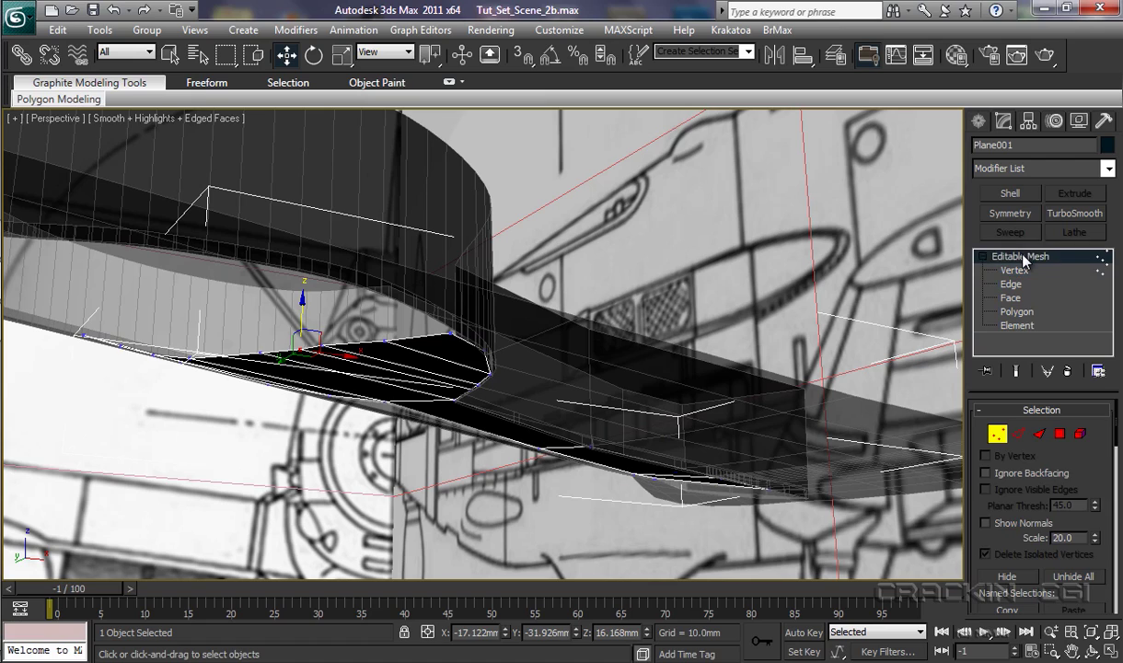
left_click(1011, 193)
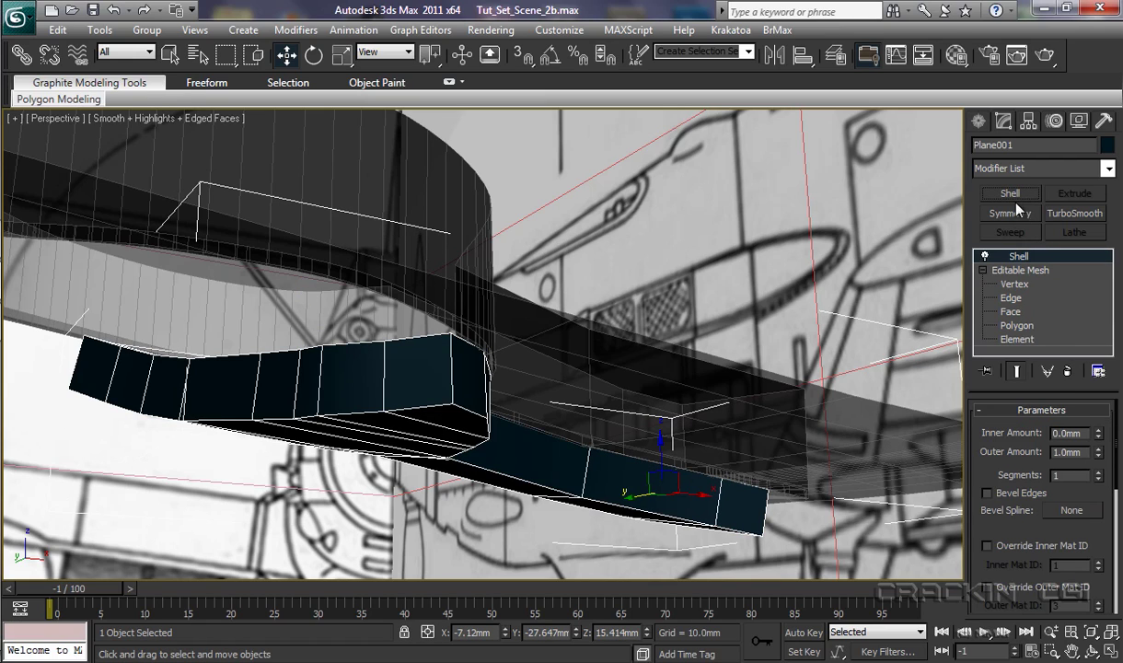
right_click(1098, 455)
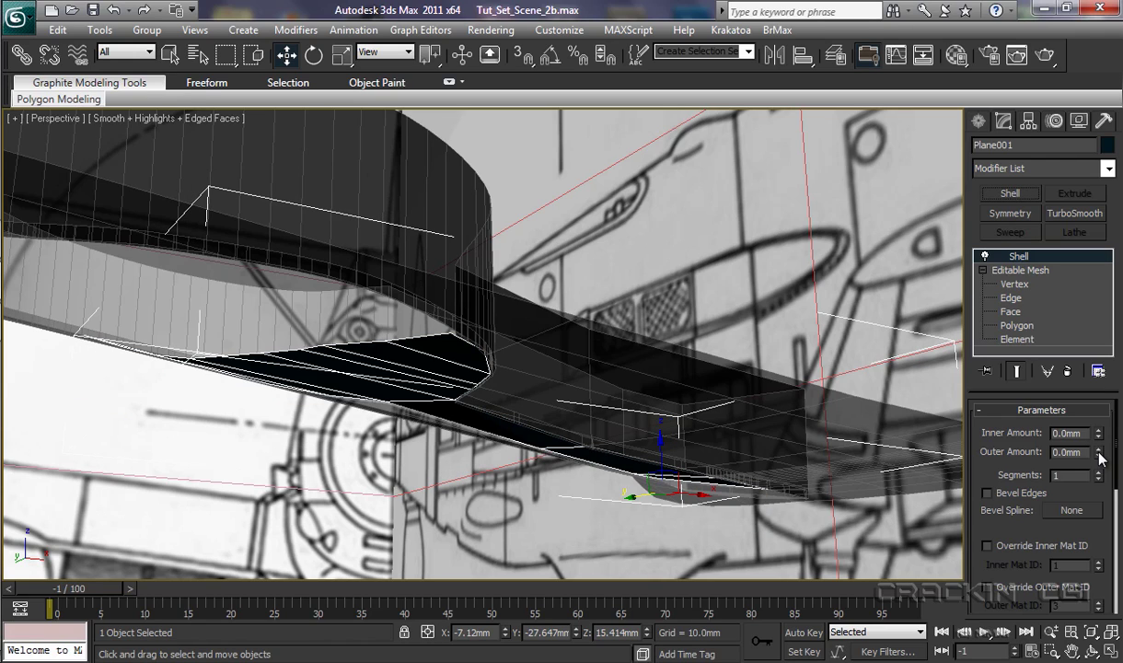
Set the Shell's inner amount to 0.1 mm to give the leg and wheel cover their thickness.
left_click(1100, 434)
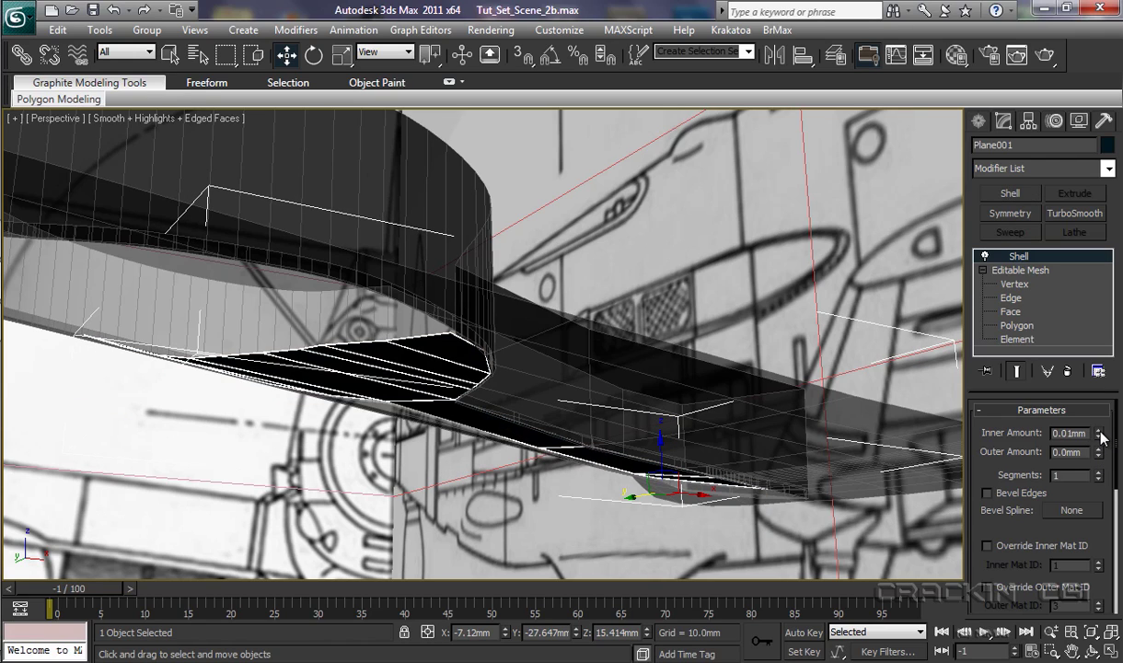
left_click(1099, 433)
left_click(1100, 432)
left_click(1100, 432)
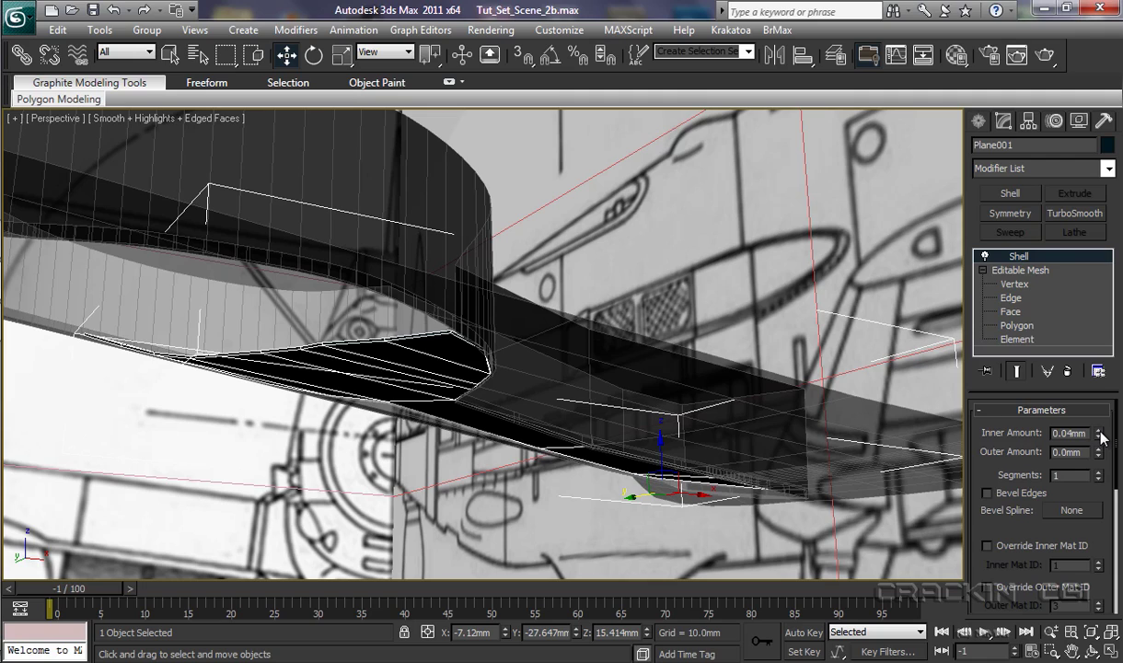
left_click(1100, 432)
left_click(1099, 432)
left_click(1100, 432)
left_click(1099, 433)
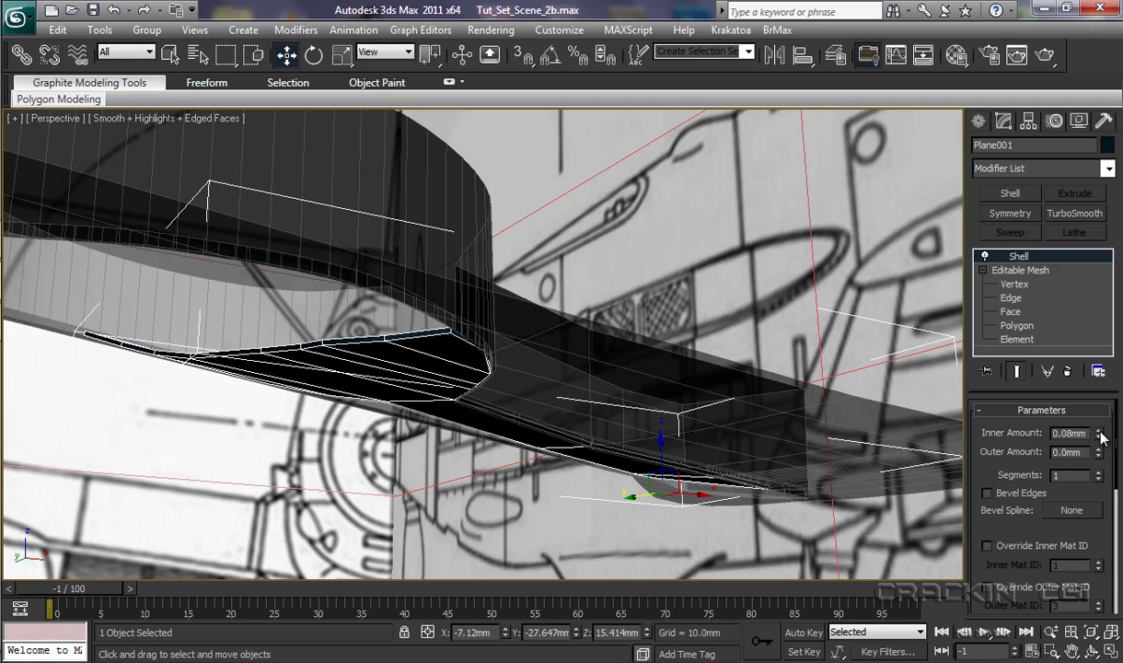
left_click(1100, 432)
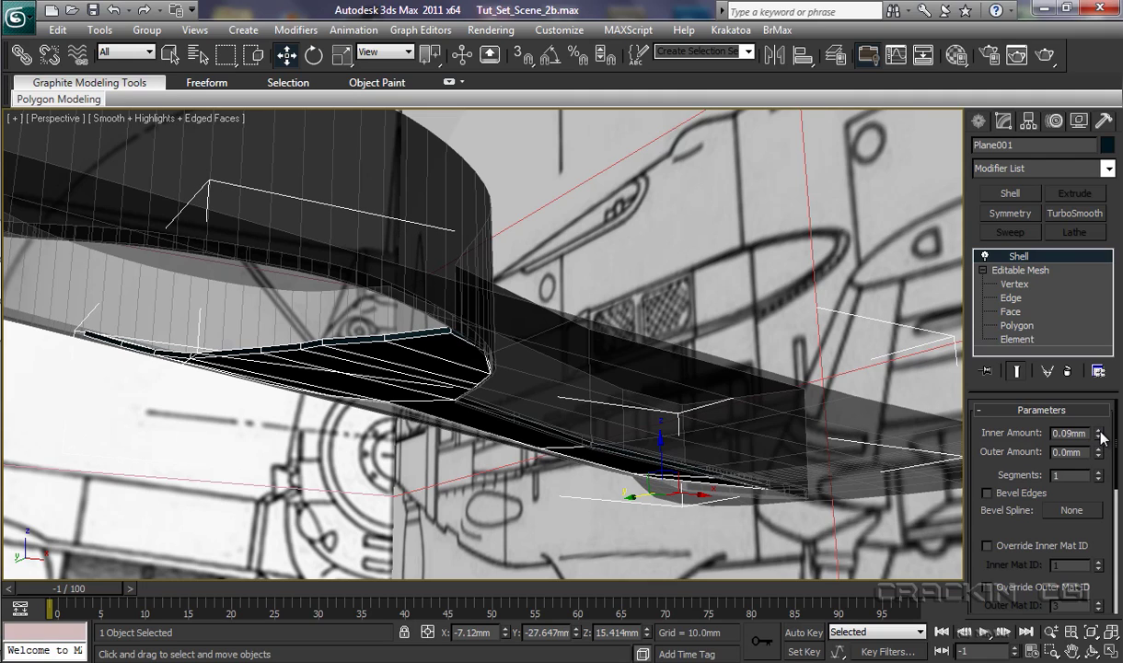
left_click(1100, 433)
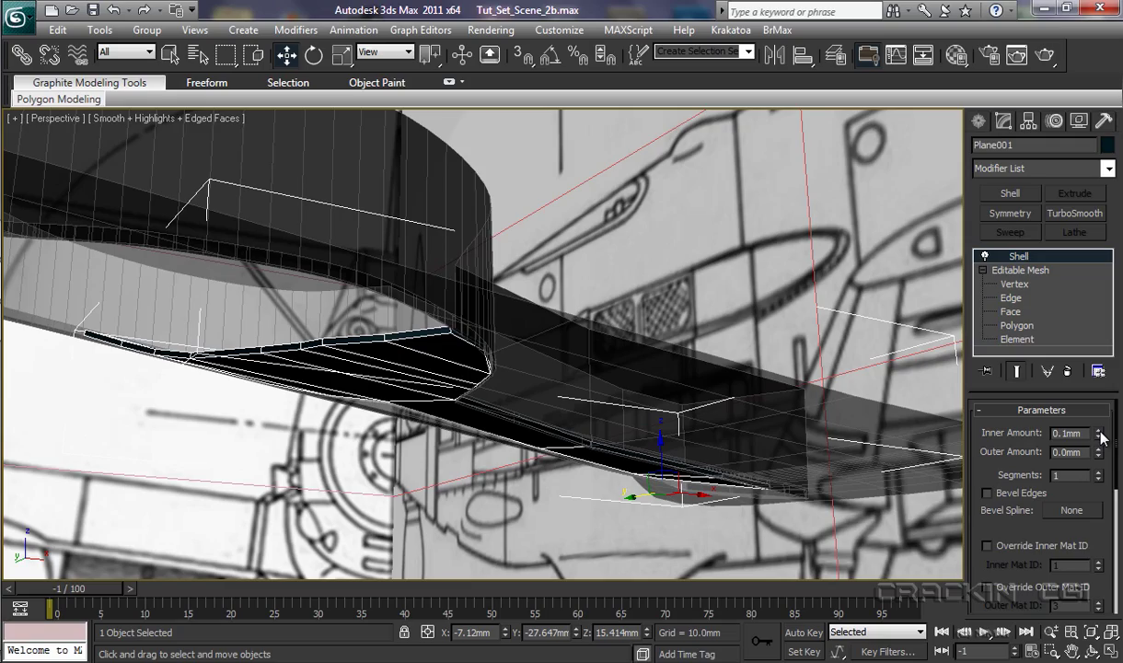
middle_click_drag(357, 453, 384, 452, "alt")
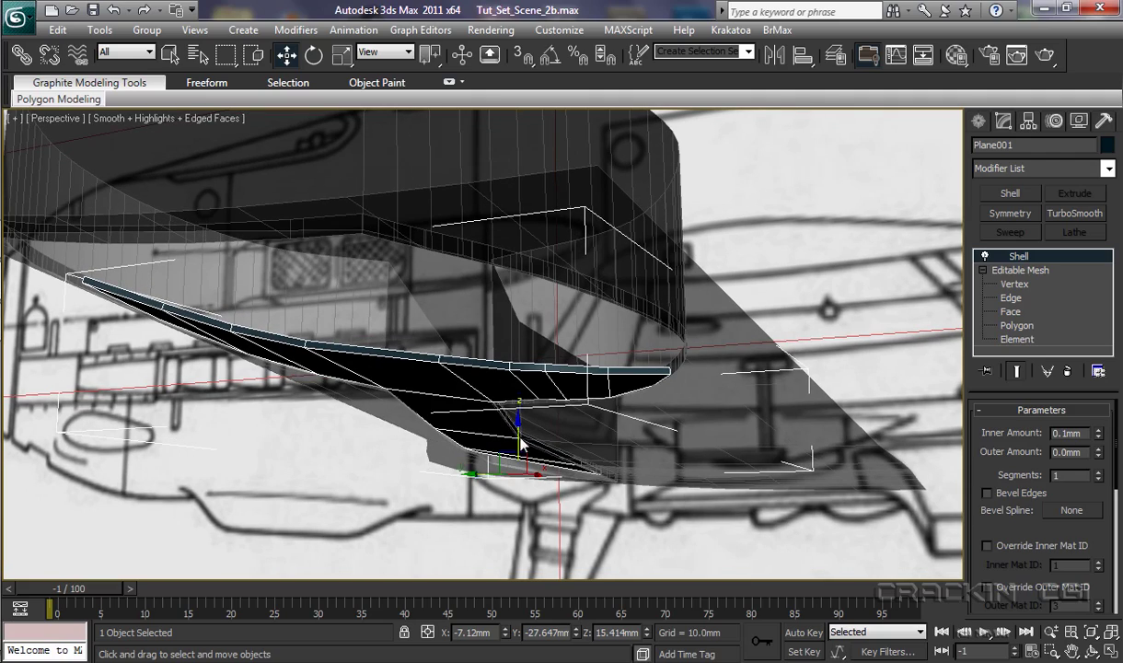
middle_click_drag(517, 419, 459, 445, "alt")
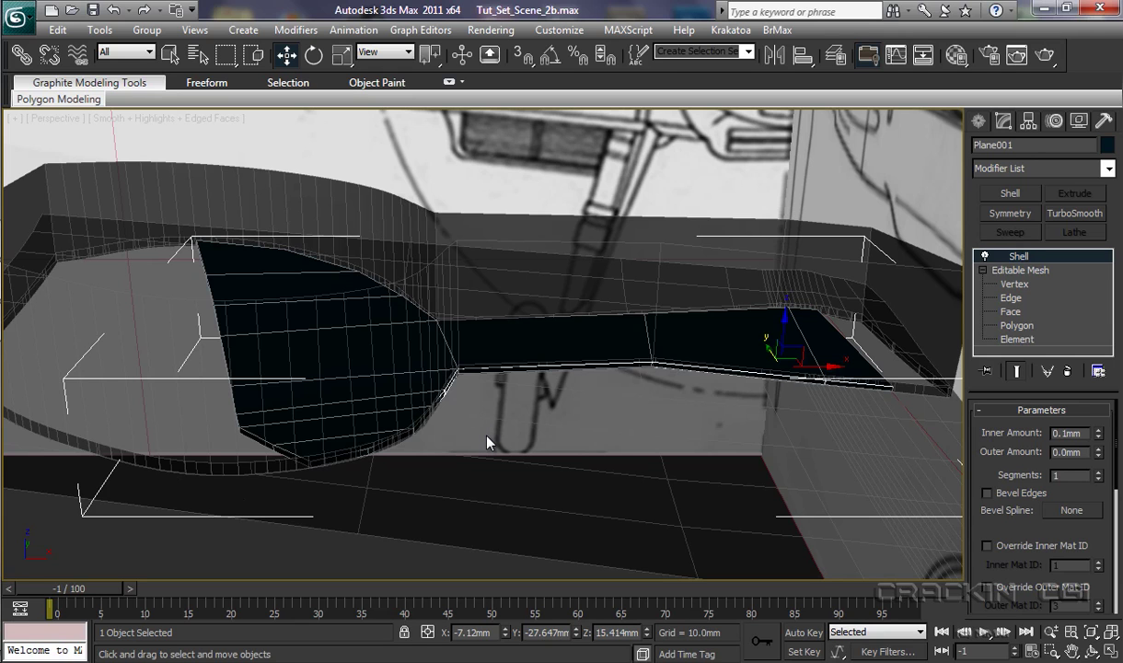
mouse_move(491, 442)
middle_mouse_down("alt")
mouse_move(502, 407)
mouse_move(488, 440)
middle_mouse_up("alt")
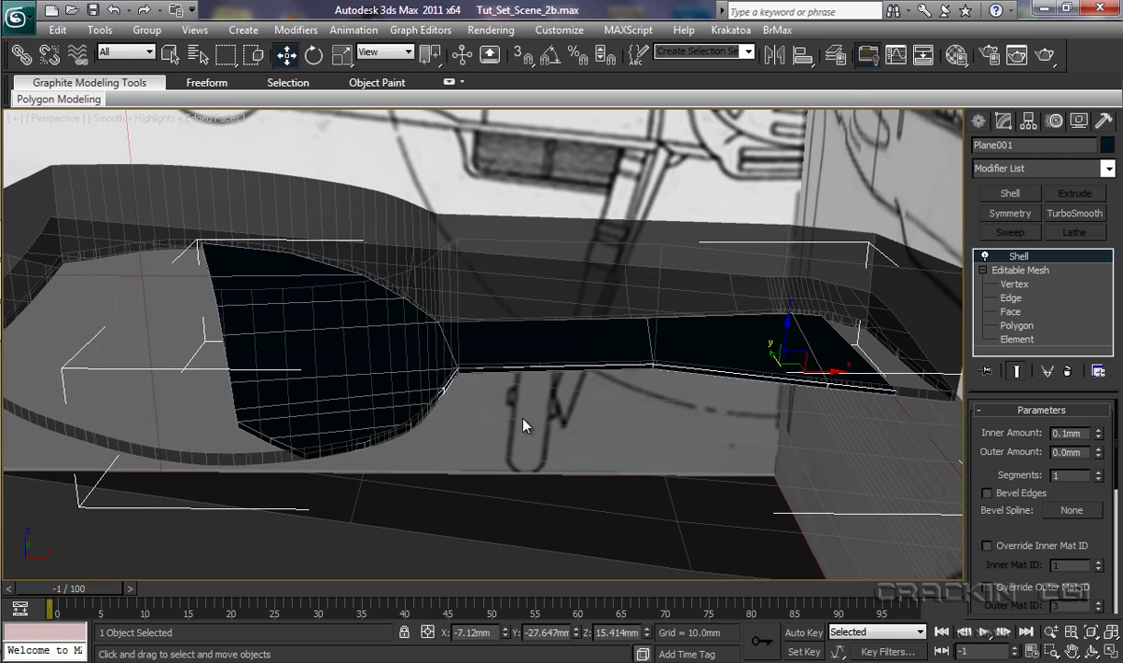